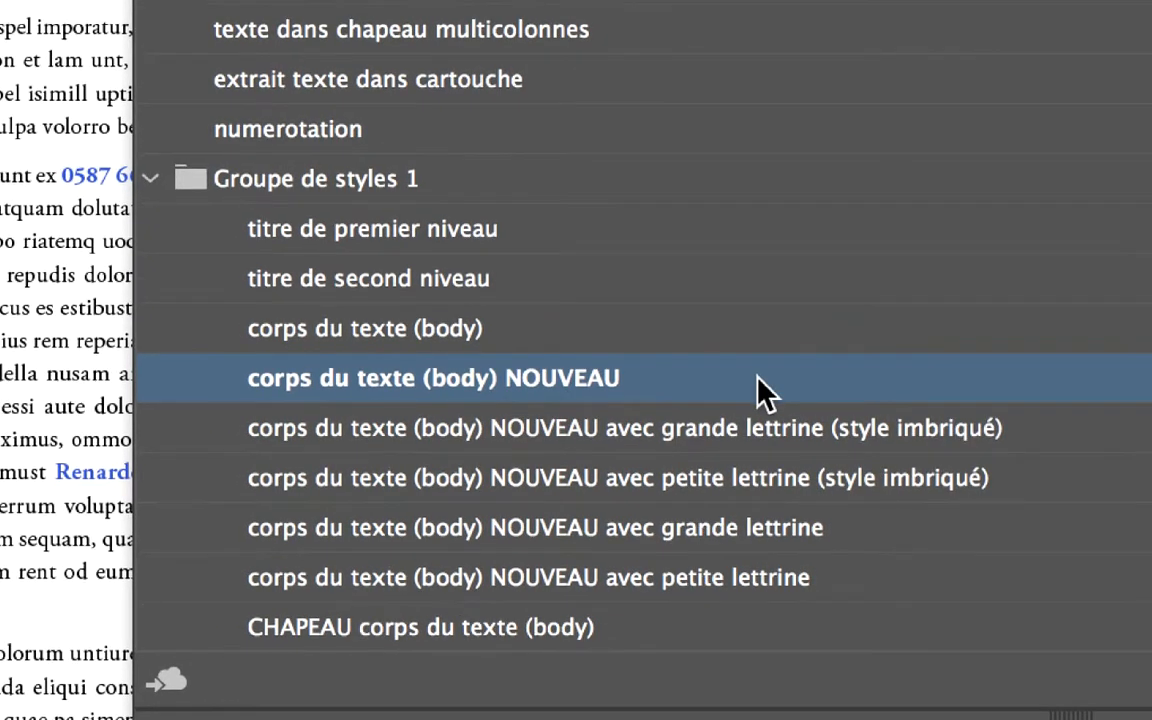
Open the GREP style settings of the paragraph style "corps du texte (body) NOUVEAU", keeping the document's text visible
double_click(760, 391)
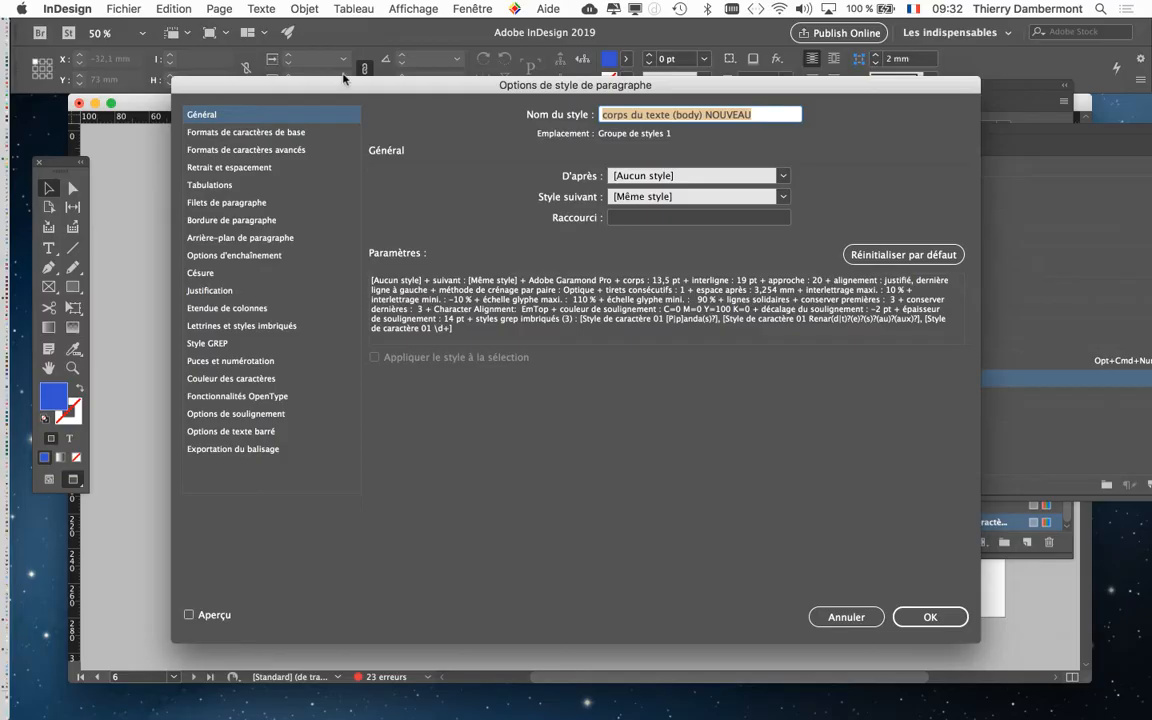
left_click_drag(344, 88, 591, 44)
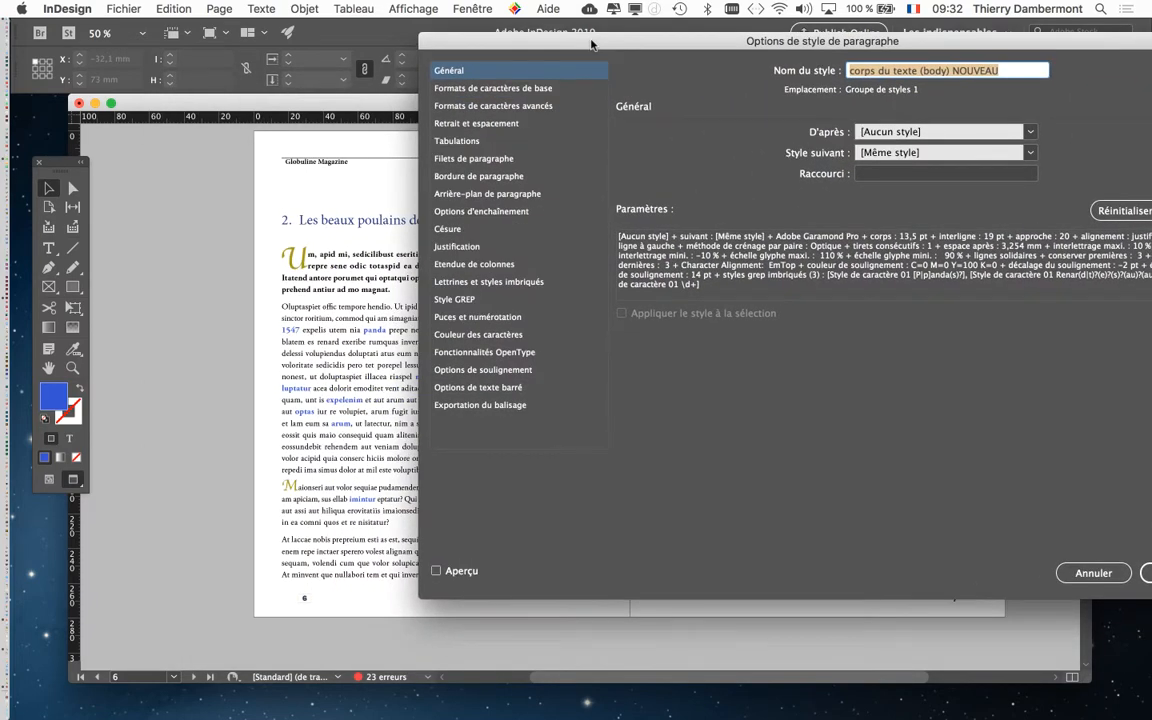
left_click_drag(482, 292, 461, 286)
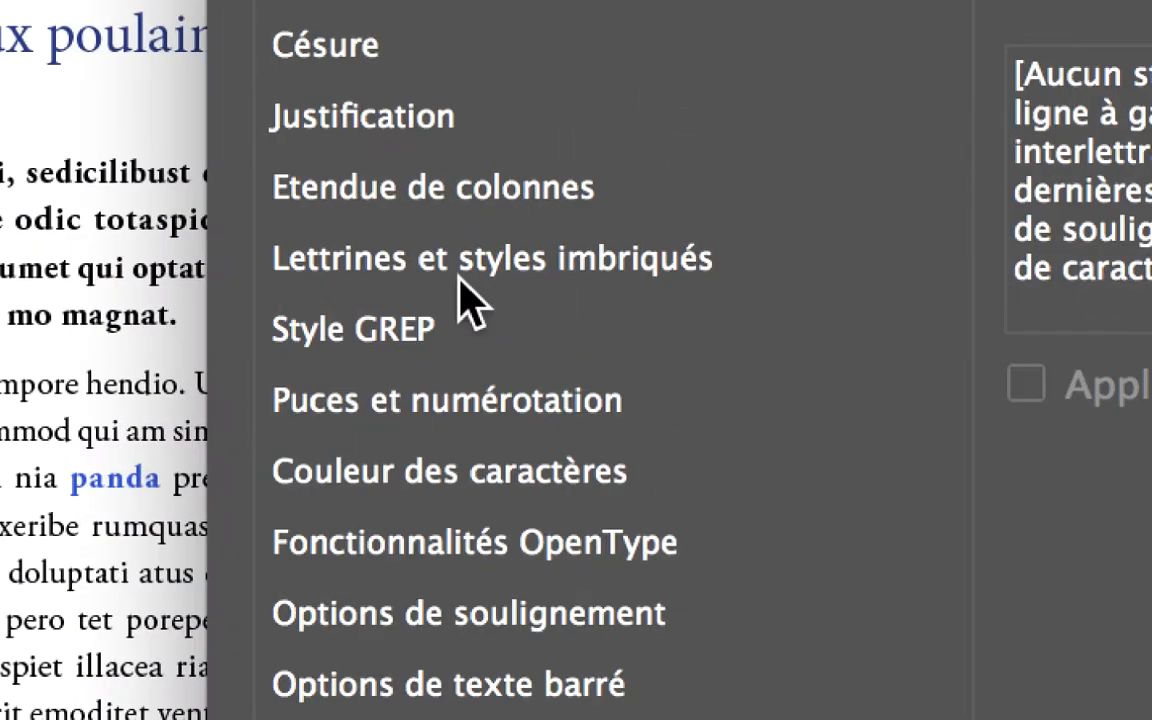
left_click(507, 269)
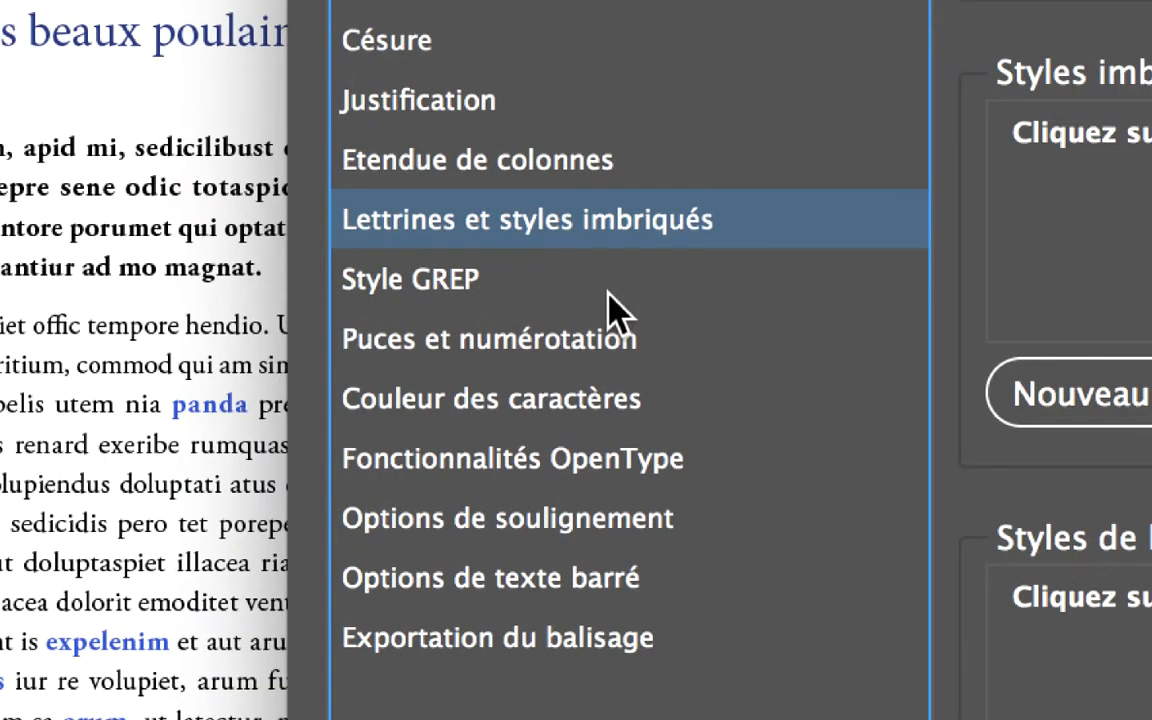
left_click(608, 291)
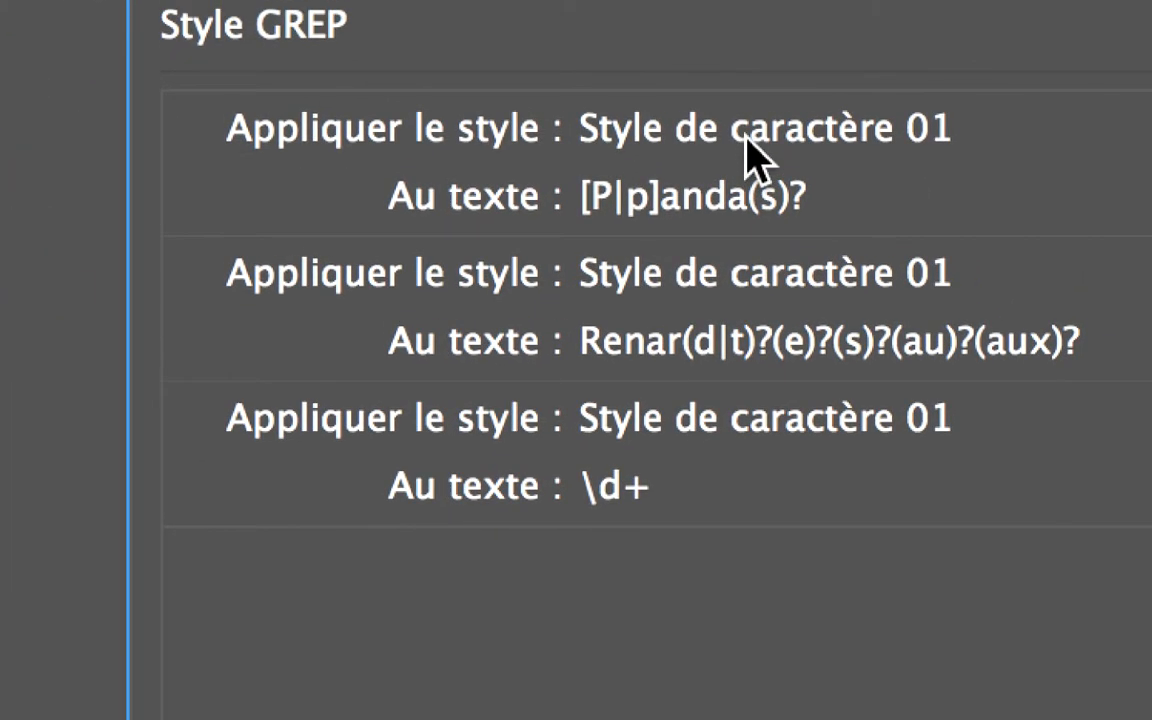
Examine the parts of the GREP expression [P|p]anda(s)?, including the fixed letters and the optional plural
left_click(745, 150)
left_click(742, 198)
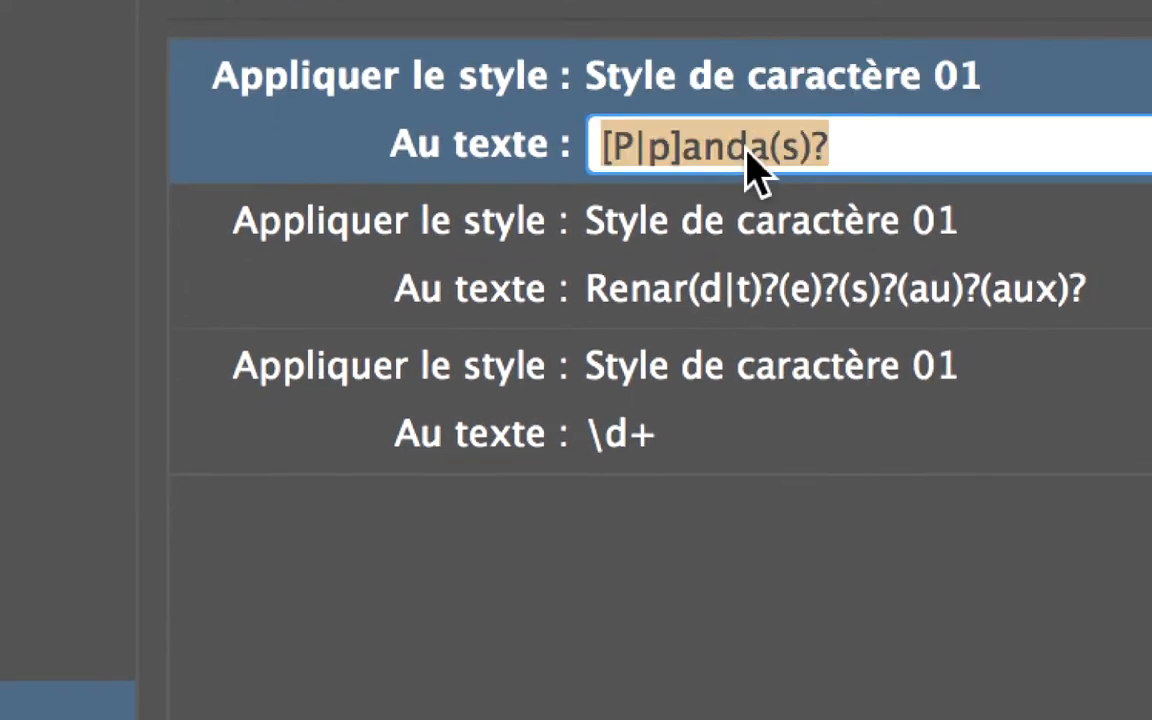
left_click(744, 148)
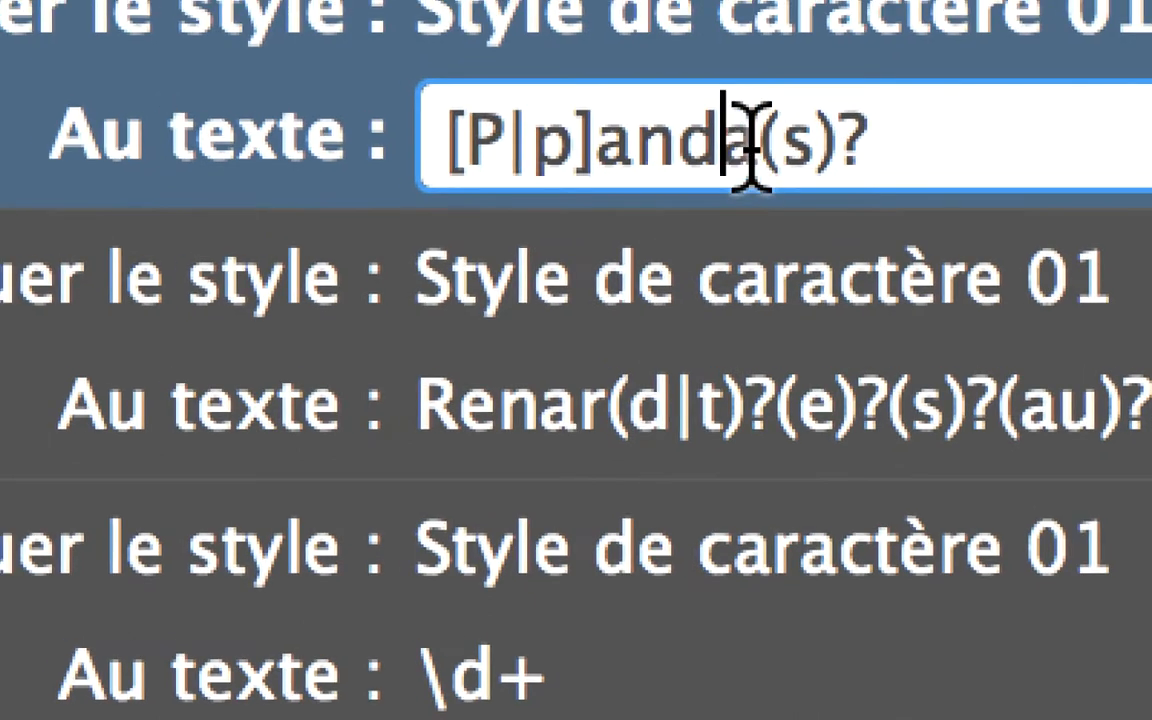
left_click_drag(741, 138, 656, 122)
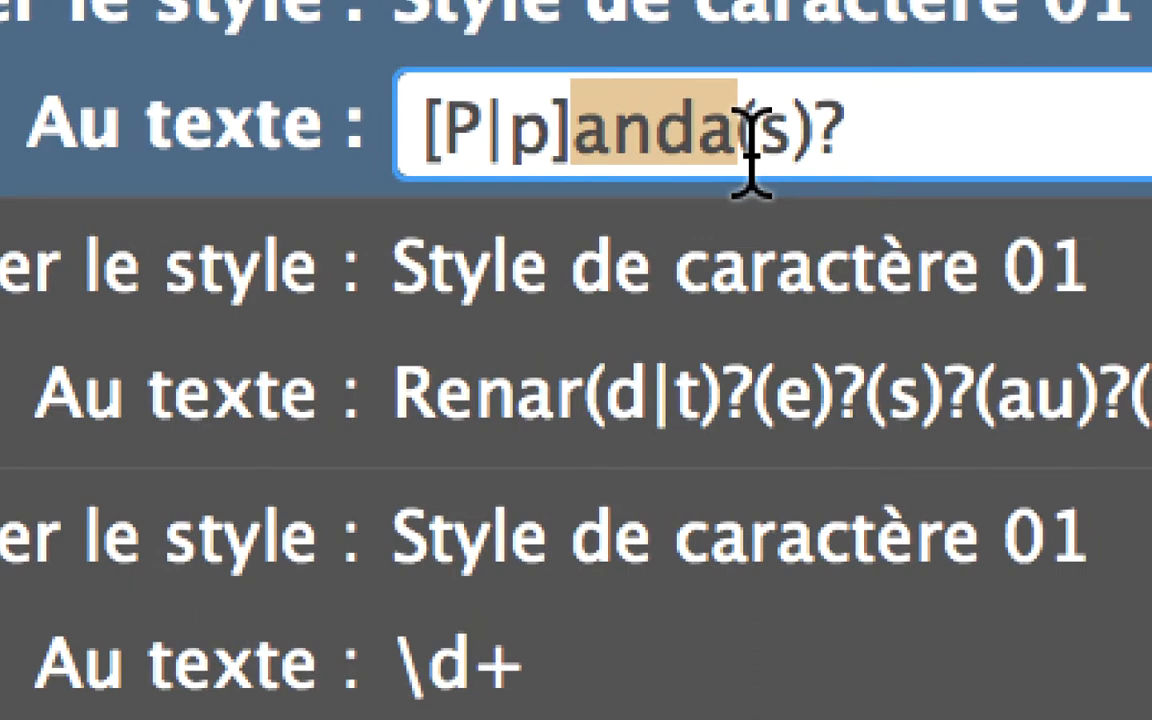
left_click_drag(742, 140, 866, 140)
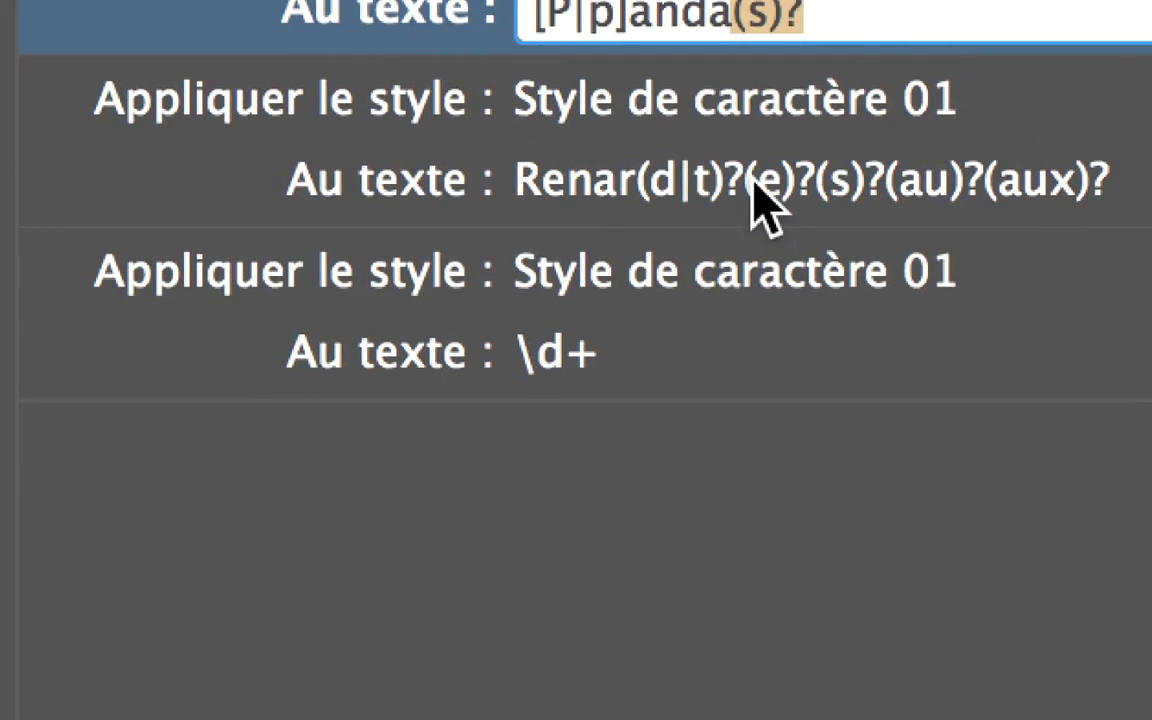
Examine the Renar GREP expression's capital initial, the d|t alternative and the optional e and s endings
left_click(753, 180)
left_click(748, 178)
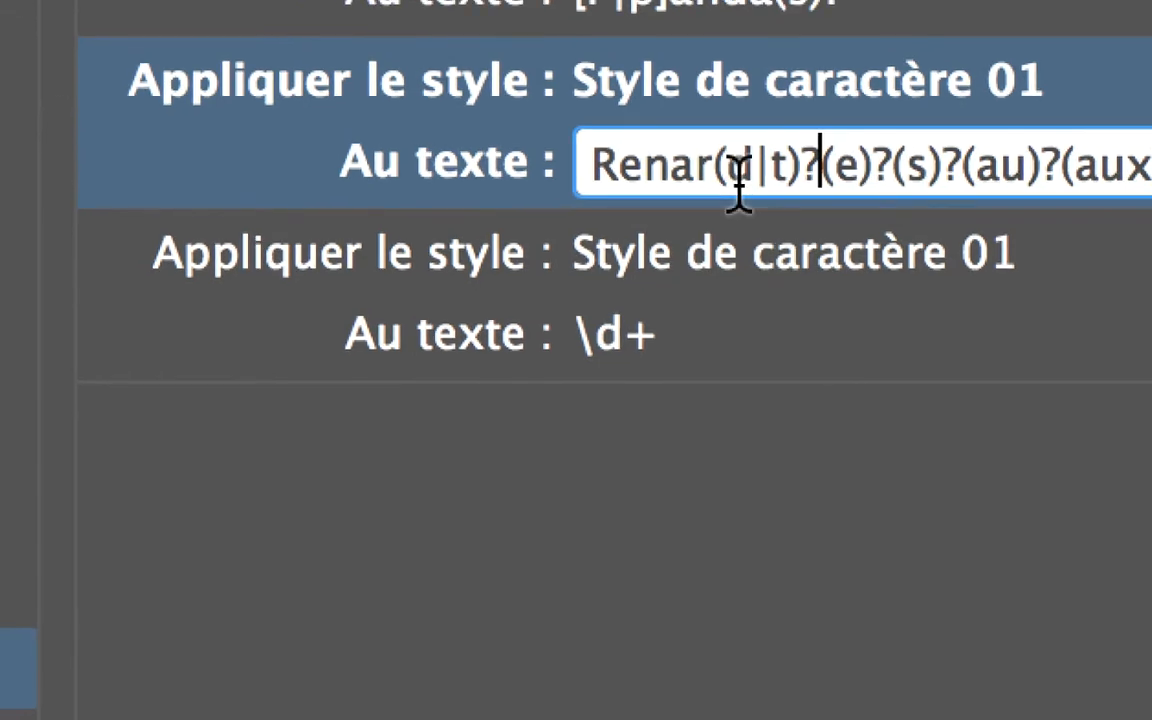
left_click_drag(737, 188, 796, 194)
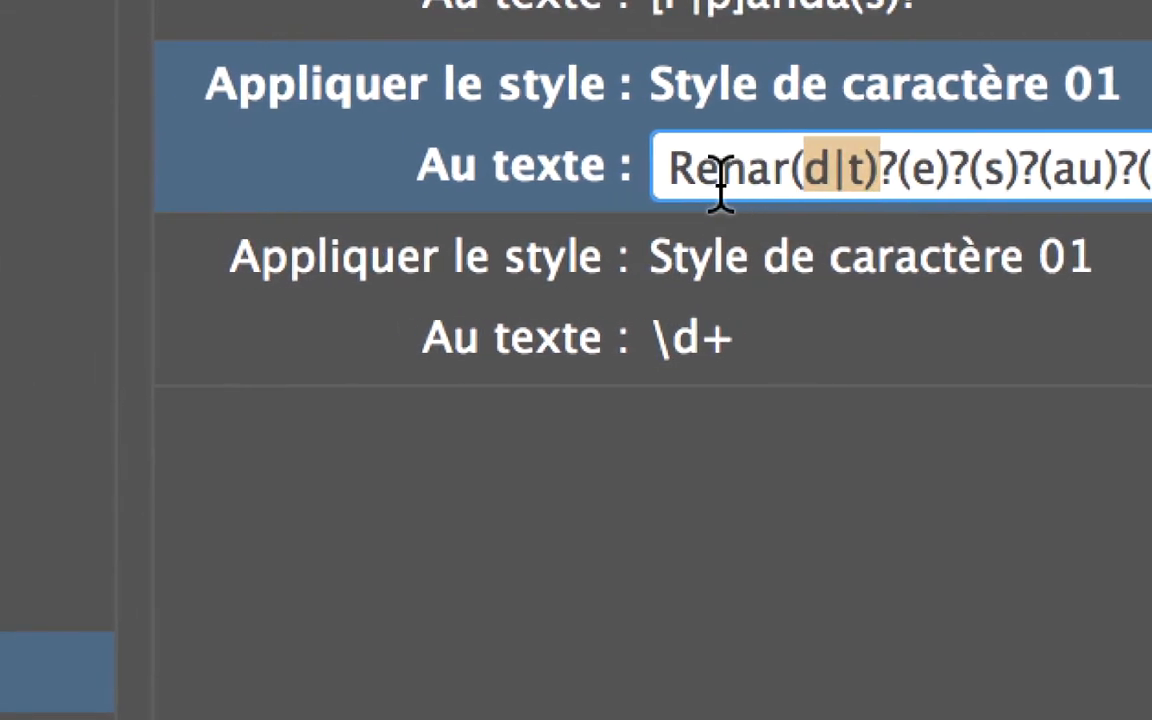
left_click(693, 180)
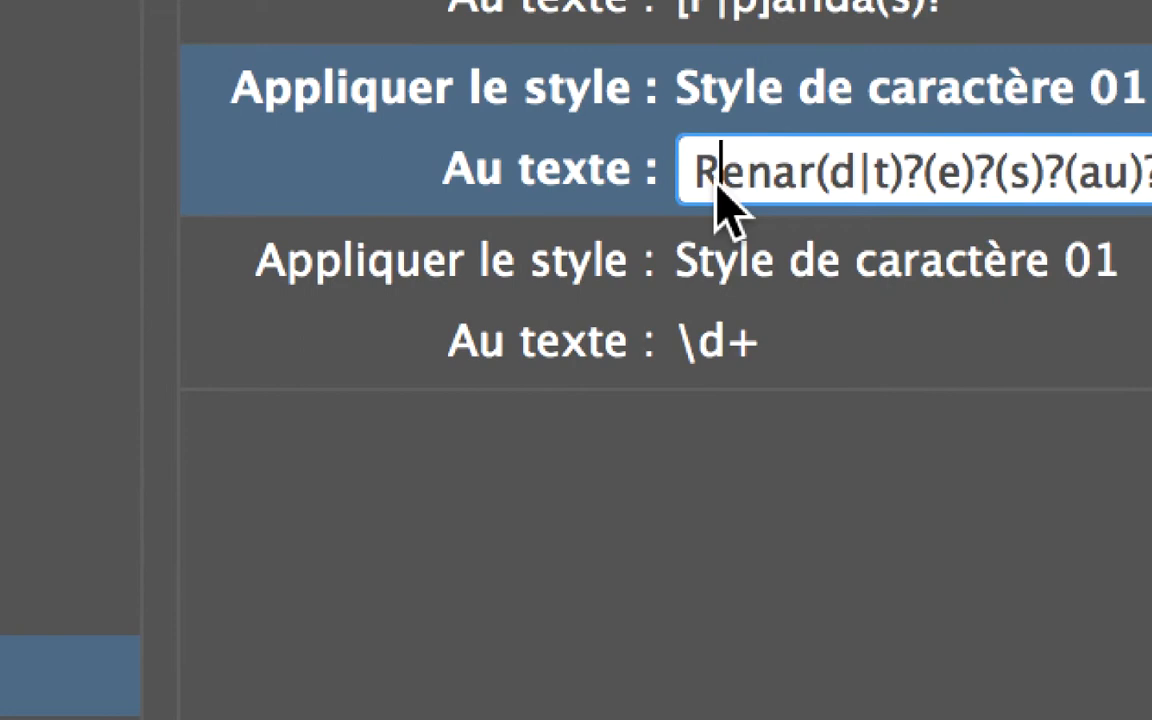
left_click_drag(716, 188, 646, 184)
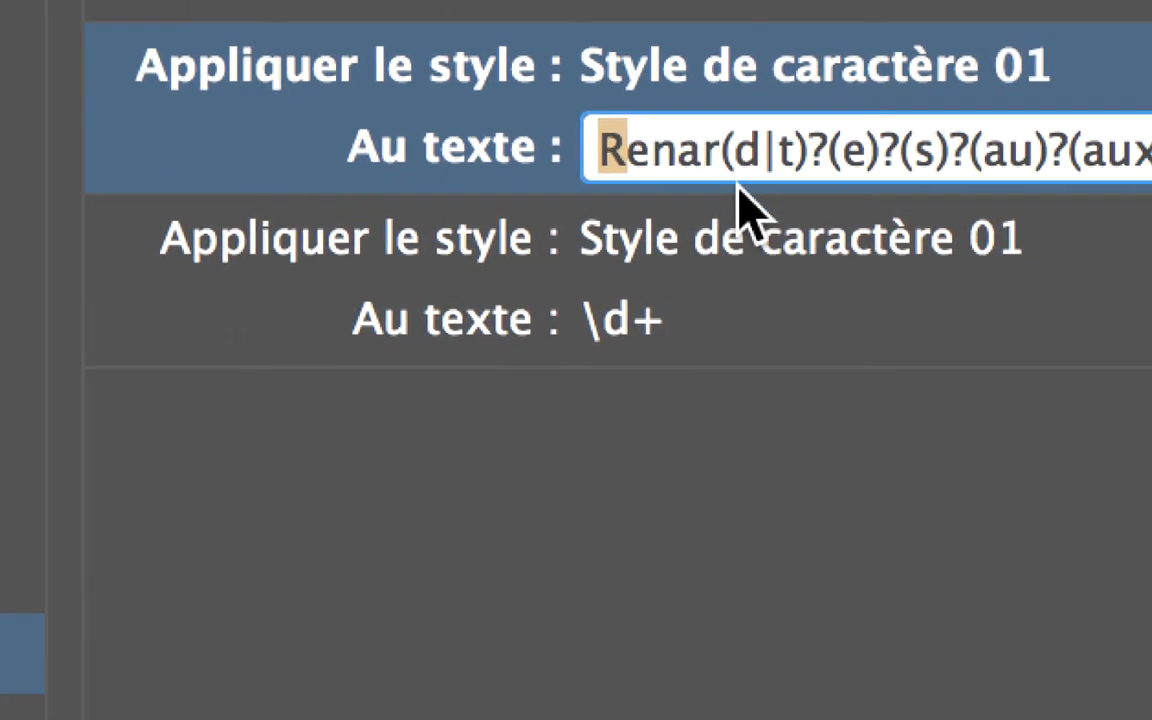
left_click(897, 150)
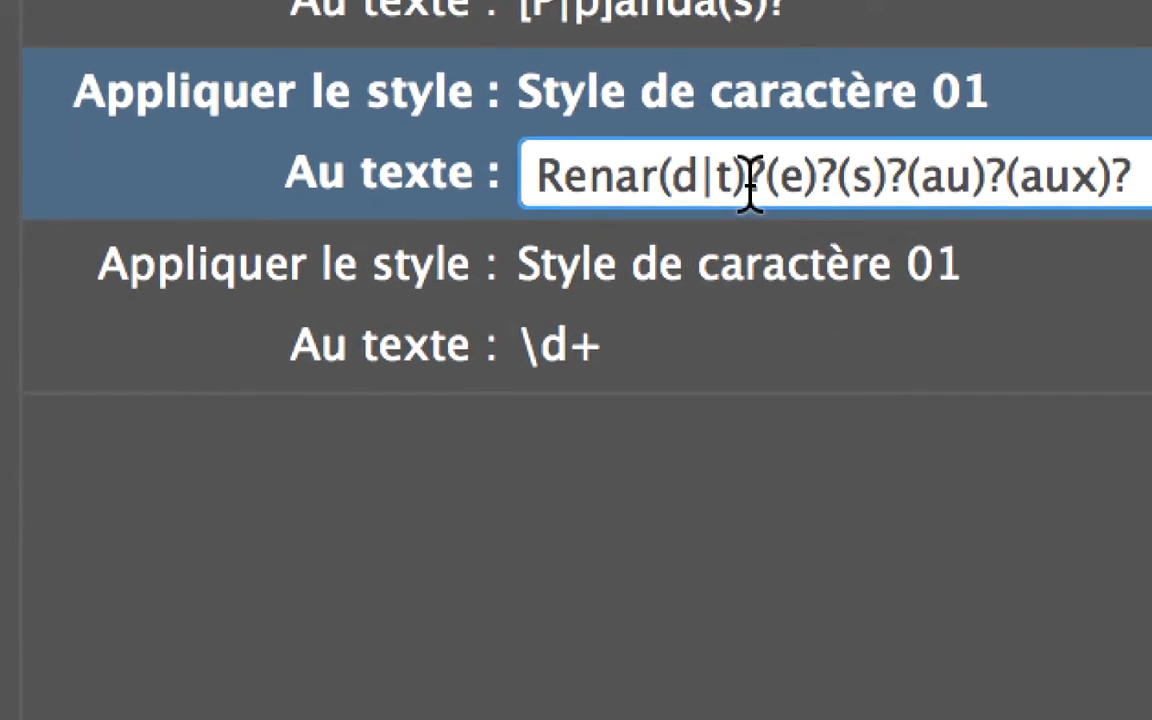
left_click(782, 180)
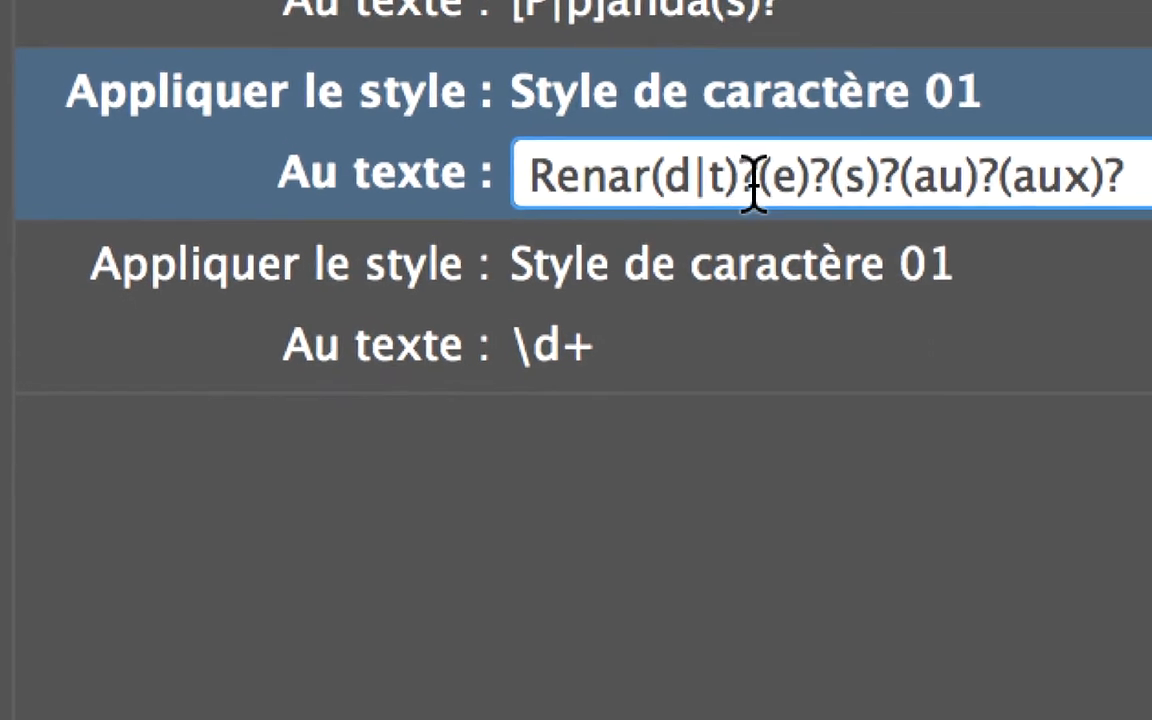
left_click(732, 179)
left_click_drag(753, 182, 783, 185)
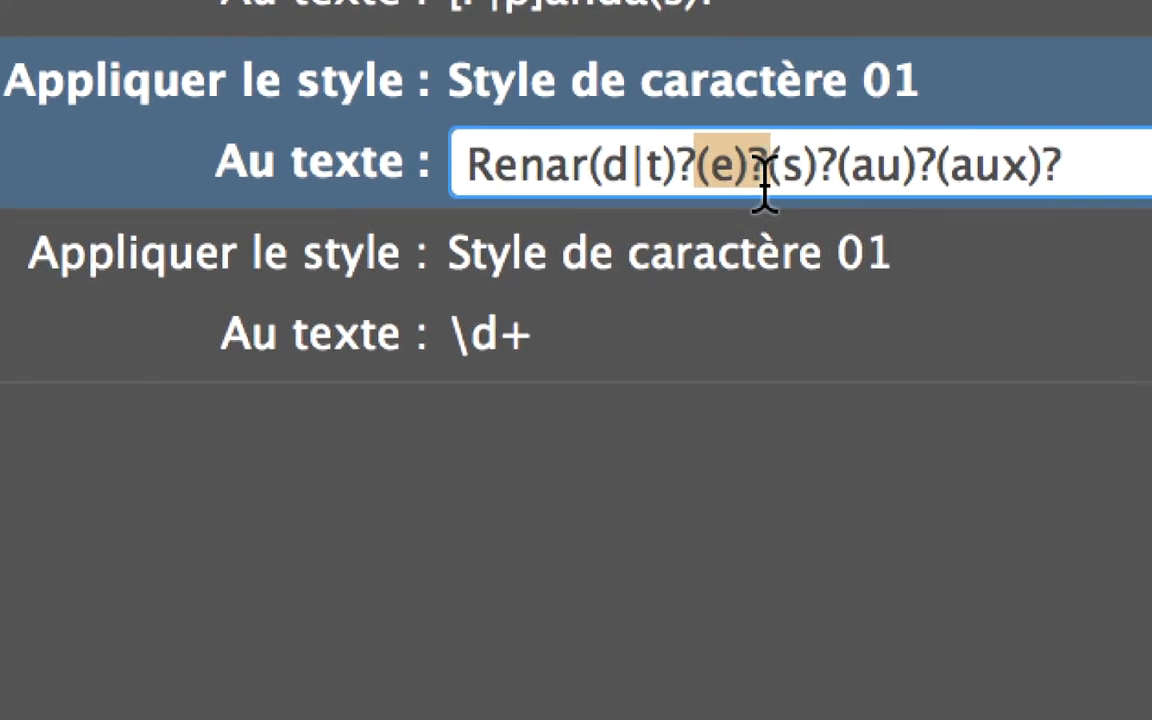
mouse_move(764, 185)
left_mouse_down()
mouse_move(786, 205)
mouse_move(783, 188)
mouse_move(750, 186)
mouse_move(759, 188)
left_mouse_up()
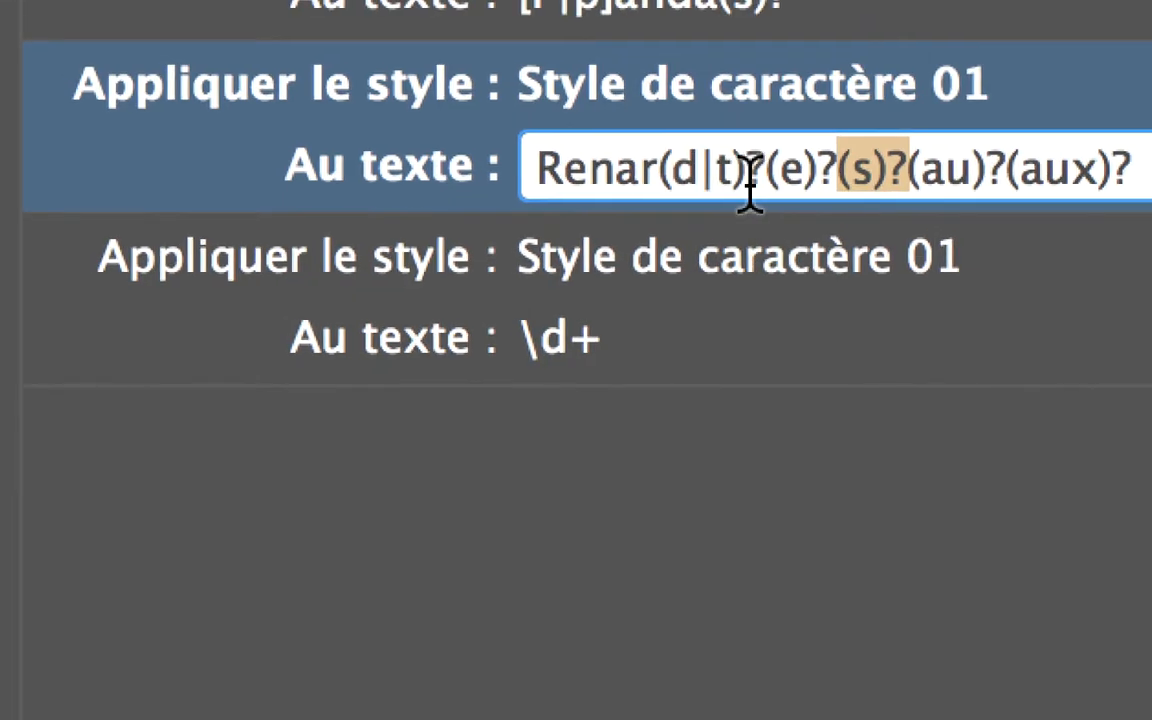
left_click(750, 192)
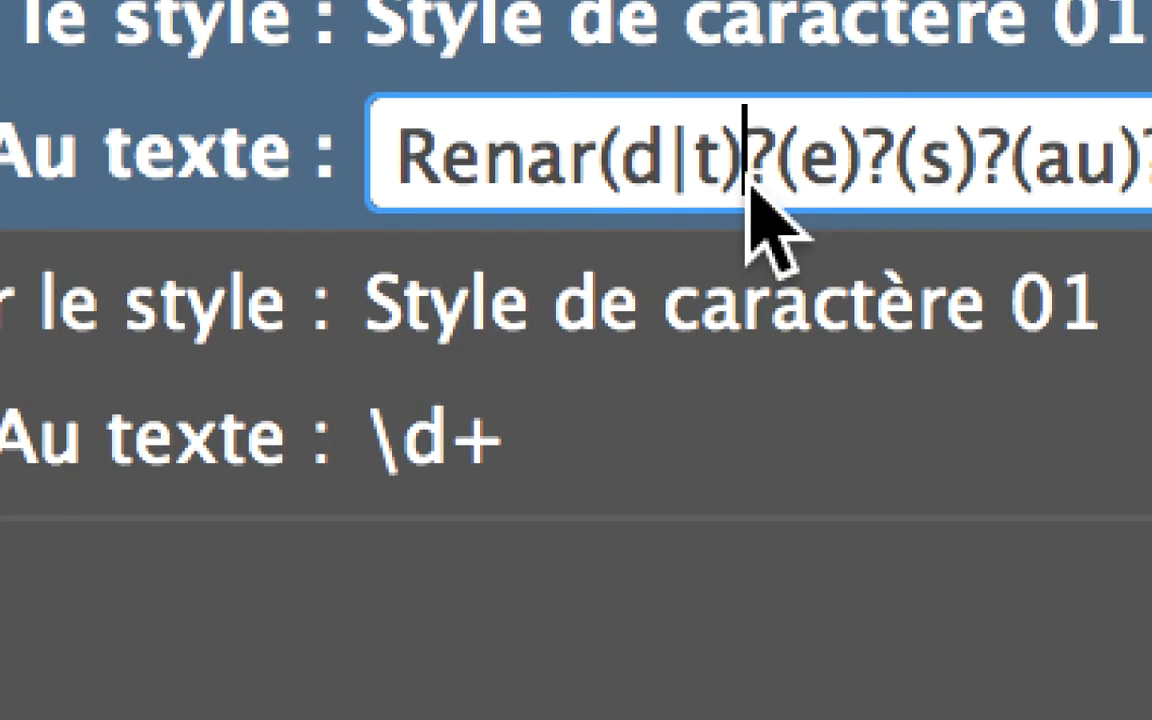
Copy the (d|t) group of the Renar GREP expression and paste it over the initial R
left_click_drag(748, 185, 650, 190)
left_click_drag(735, 190, 724, 190)
key("super+c")
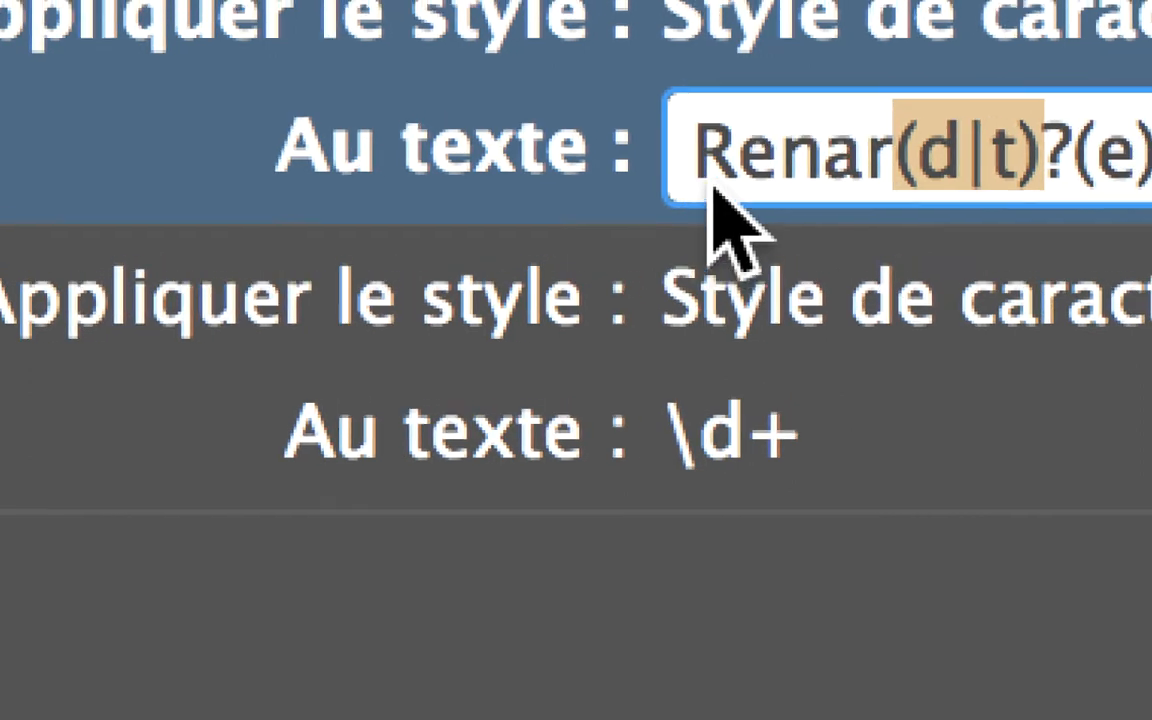
left_click(556, 184)
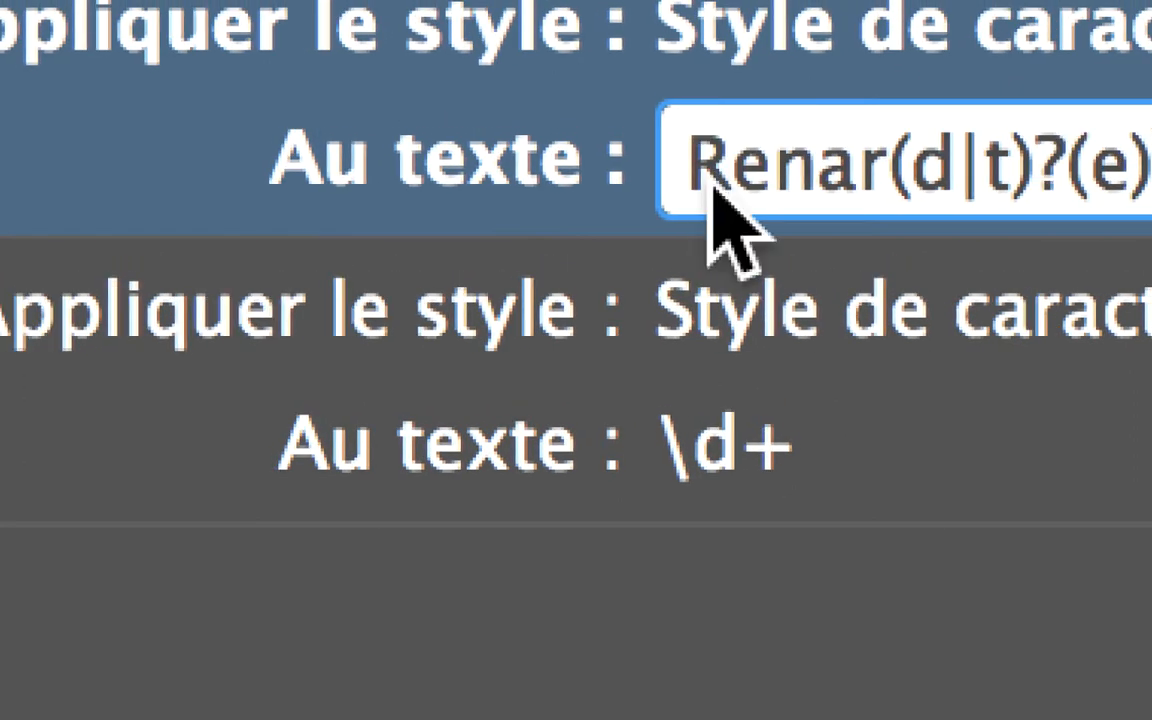
left_click_drag(711, 187, 664, 163)
key("super+v")
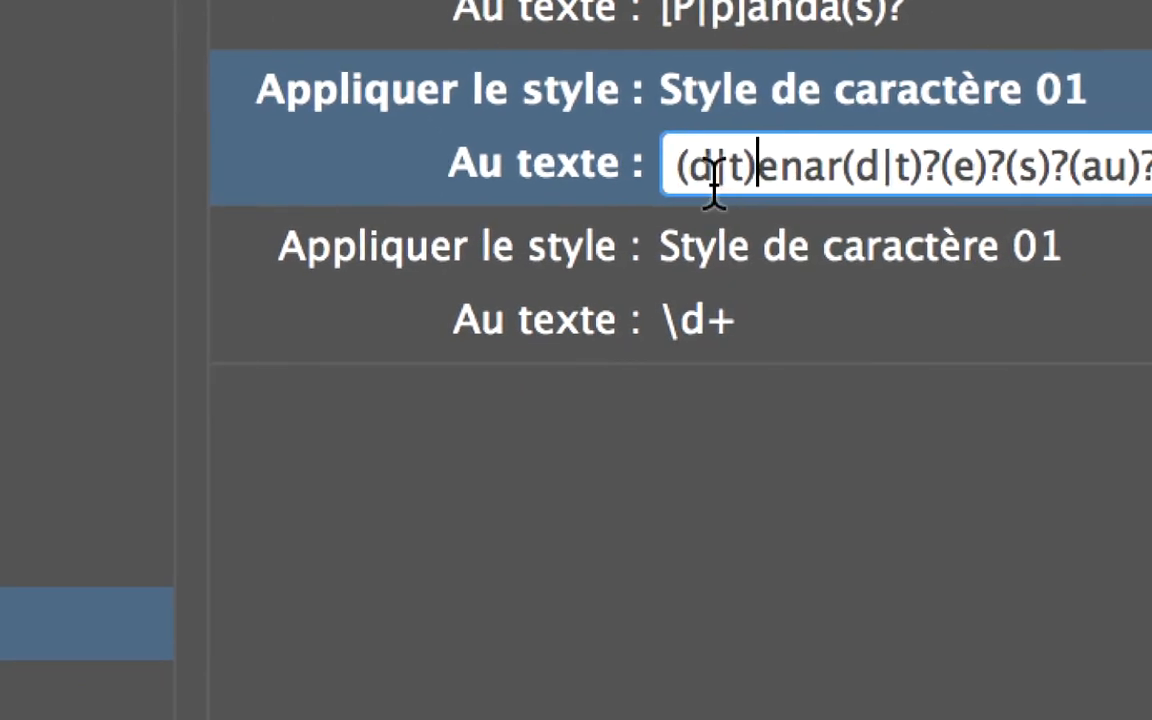
Change the group at the start of the expression to (R|r) and apply the paragraph style changes
type("R")
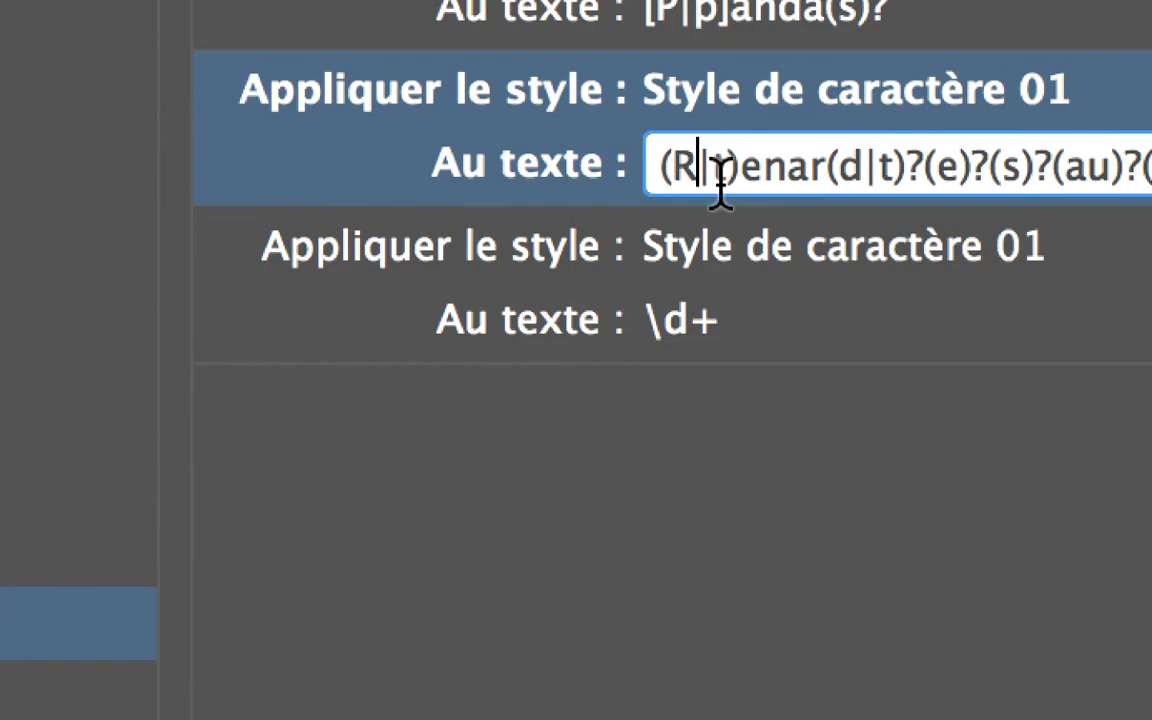
double_click(721, 168)
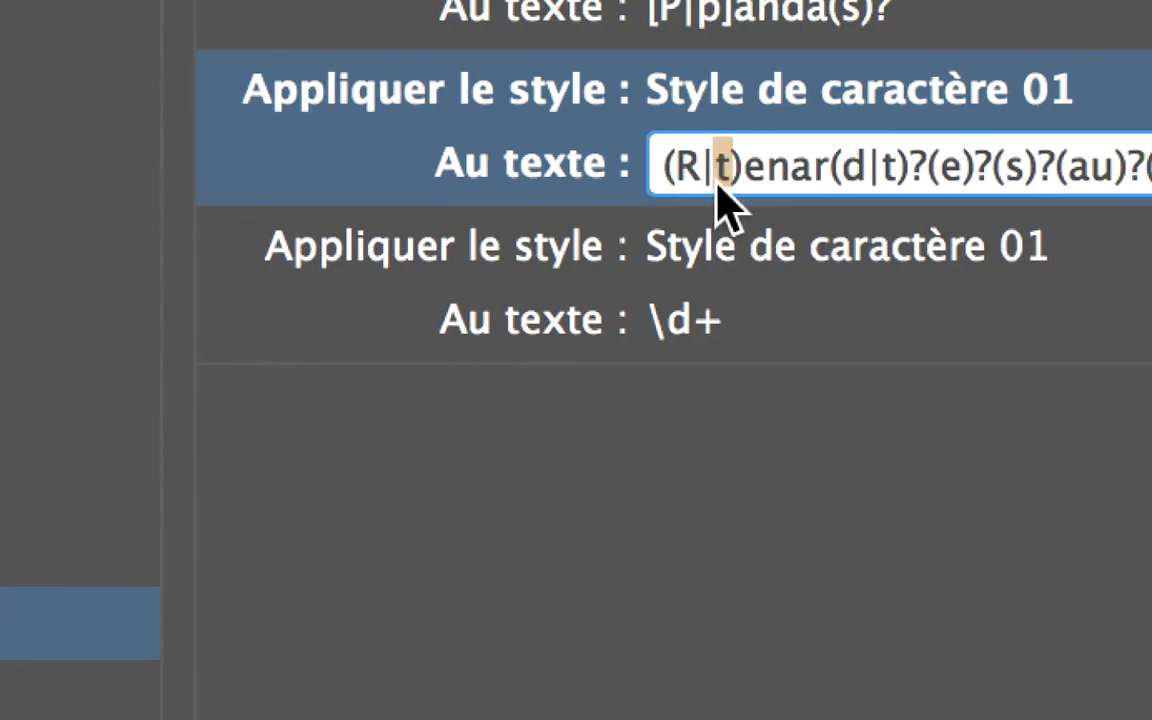
type("r")
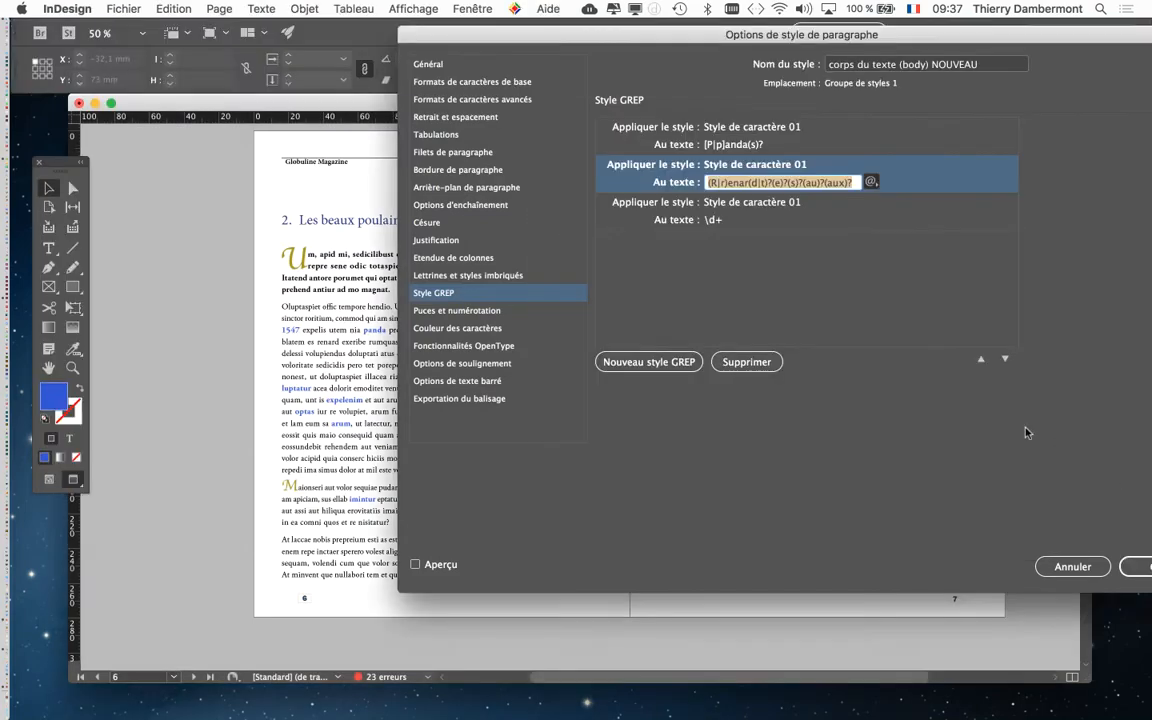
left_click(728, 184)
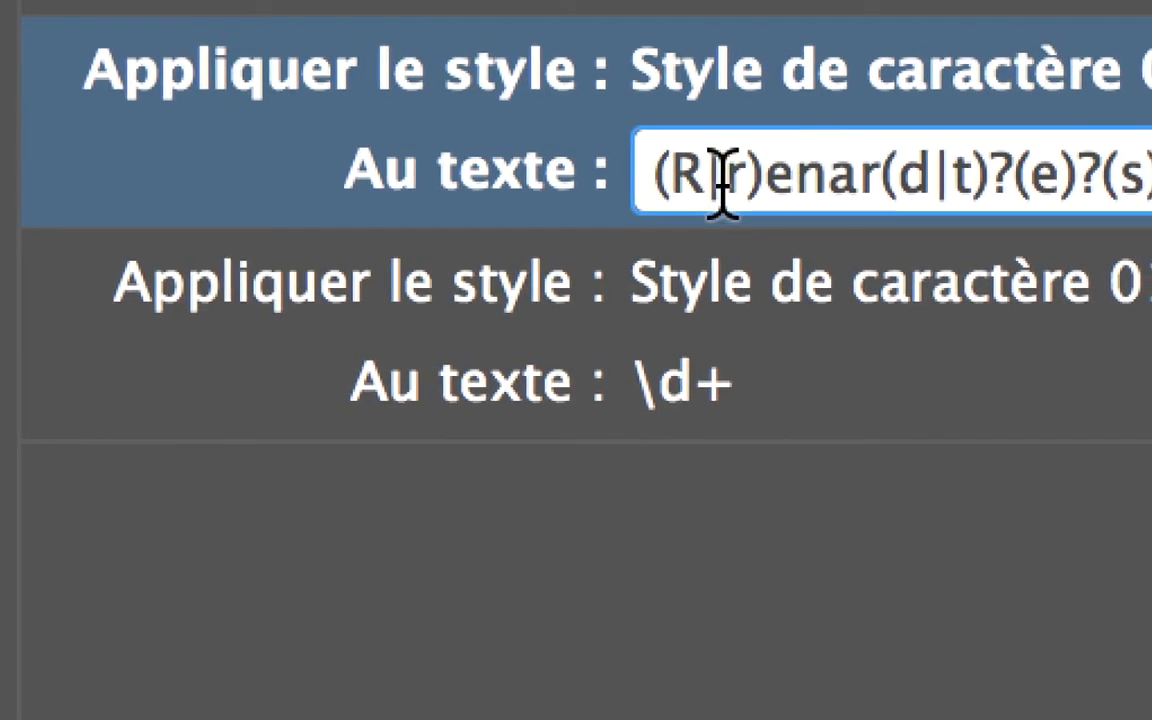
left_click(793, 210)
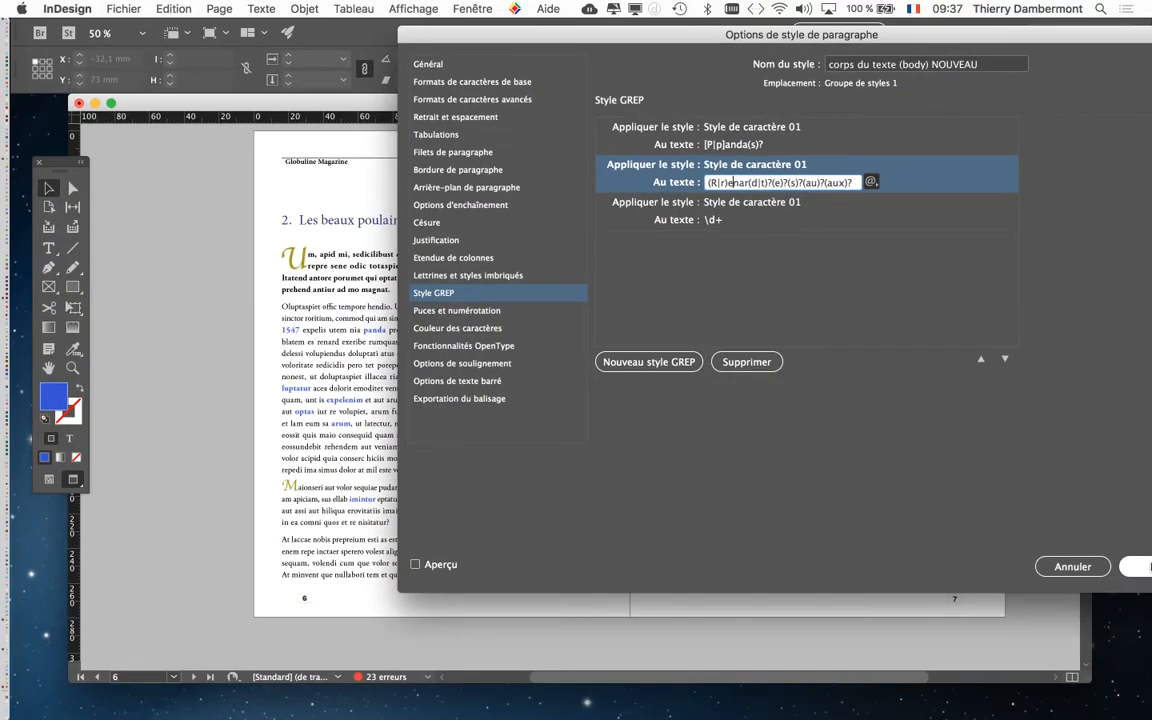
key("Return")
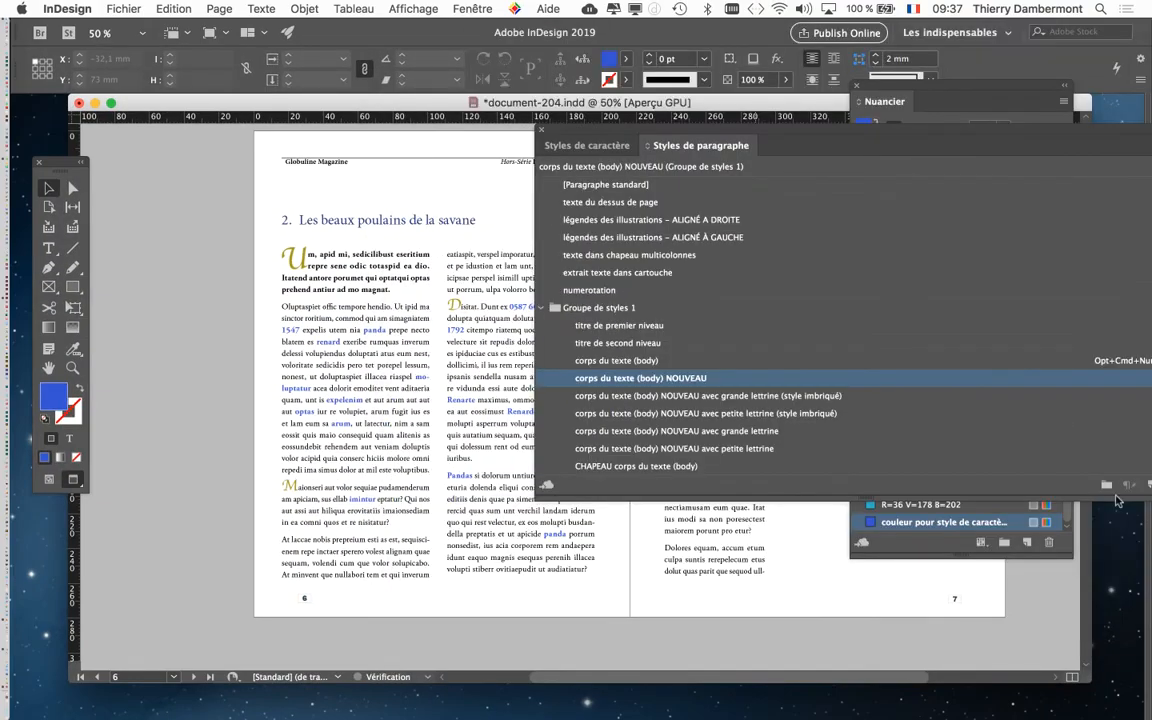
Replace the lowercase initial of "renard" with a capital R in the first body paragraph on page 6
scroll(362, 367, "up", 3)
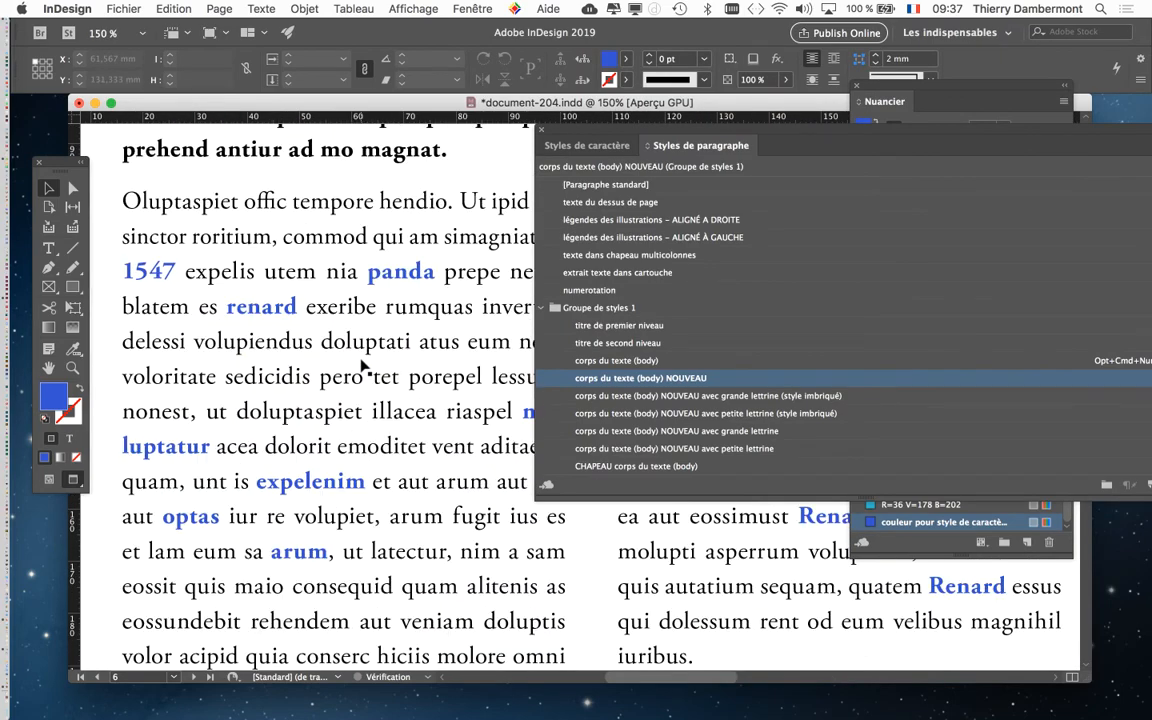
scroll(364, 367, "up", 1)
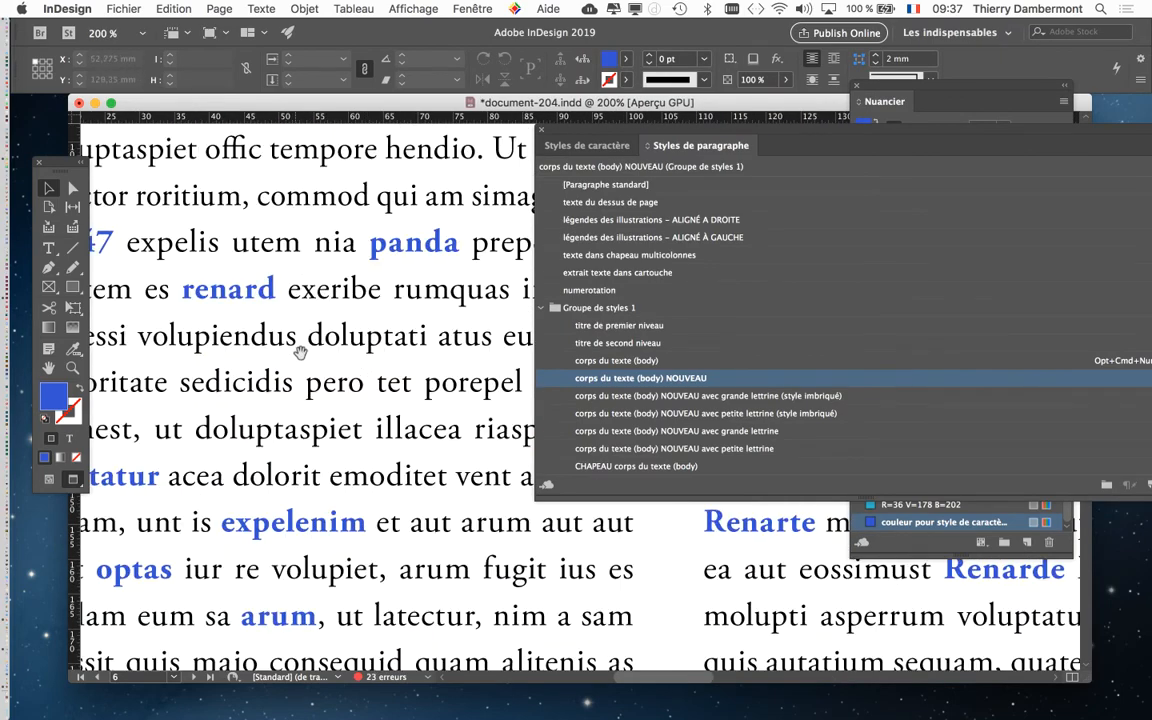
left_click_drag(300, 352, 404, 375)
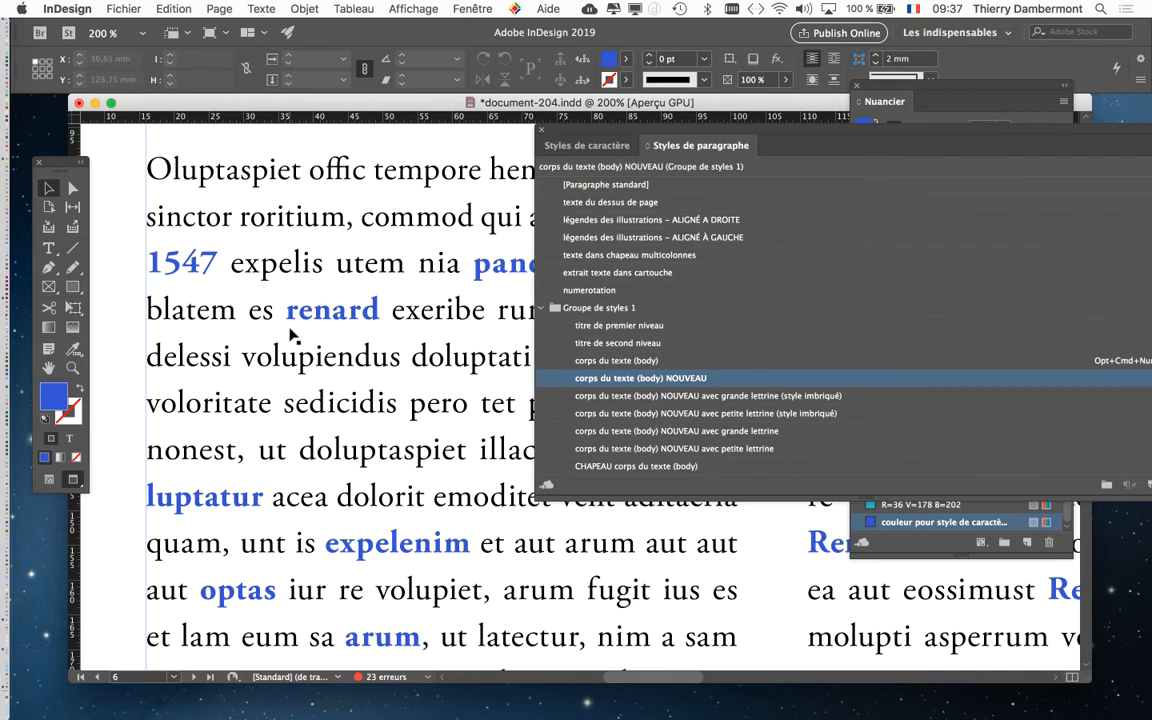
scroll(292, 336, "up", 2)
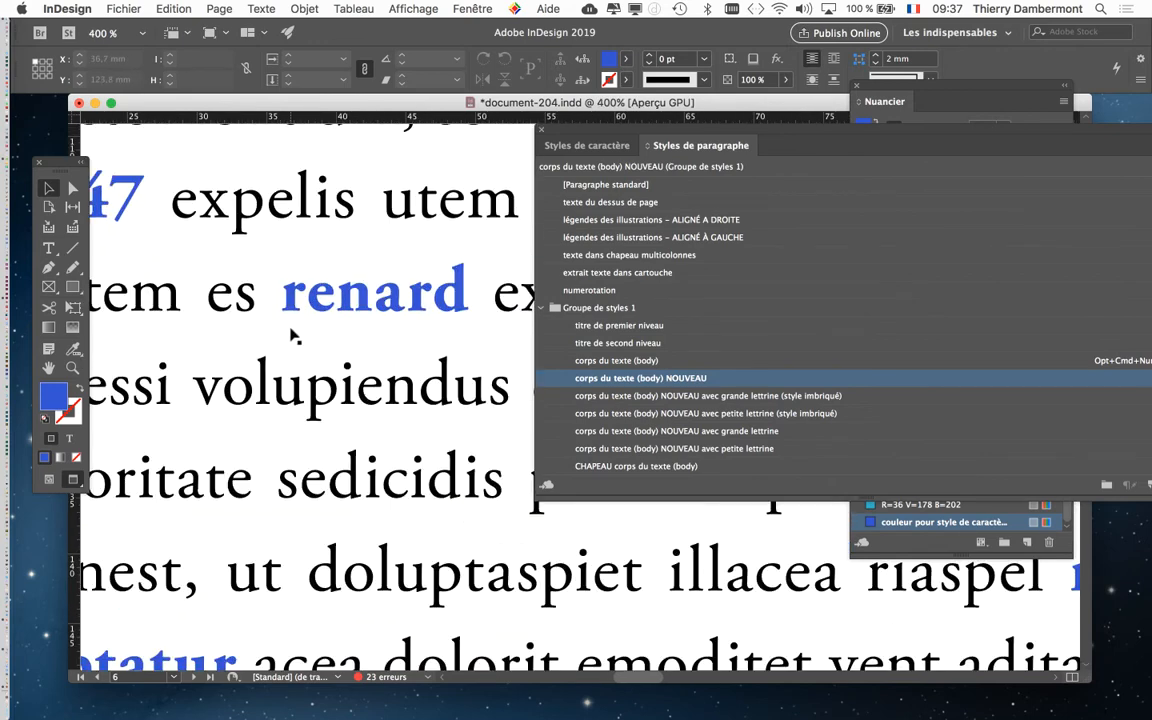
left_click(49, 249)
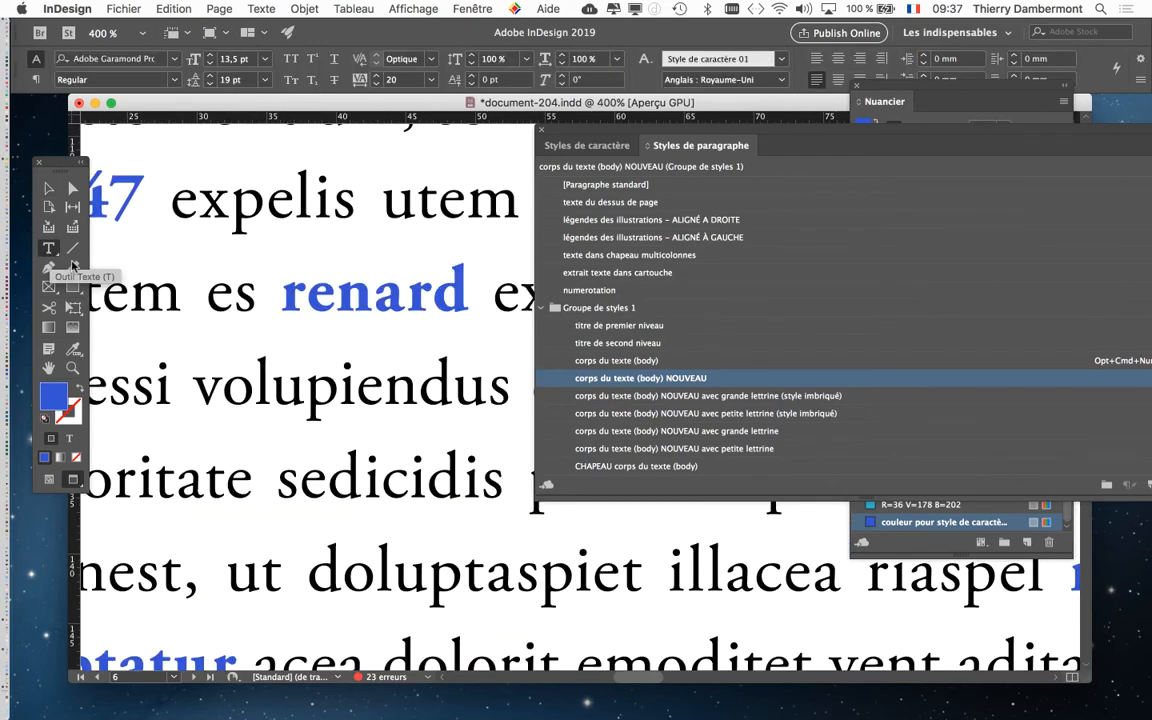
left_click(268, 282)
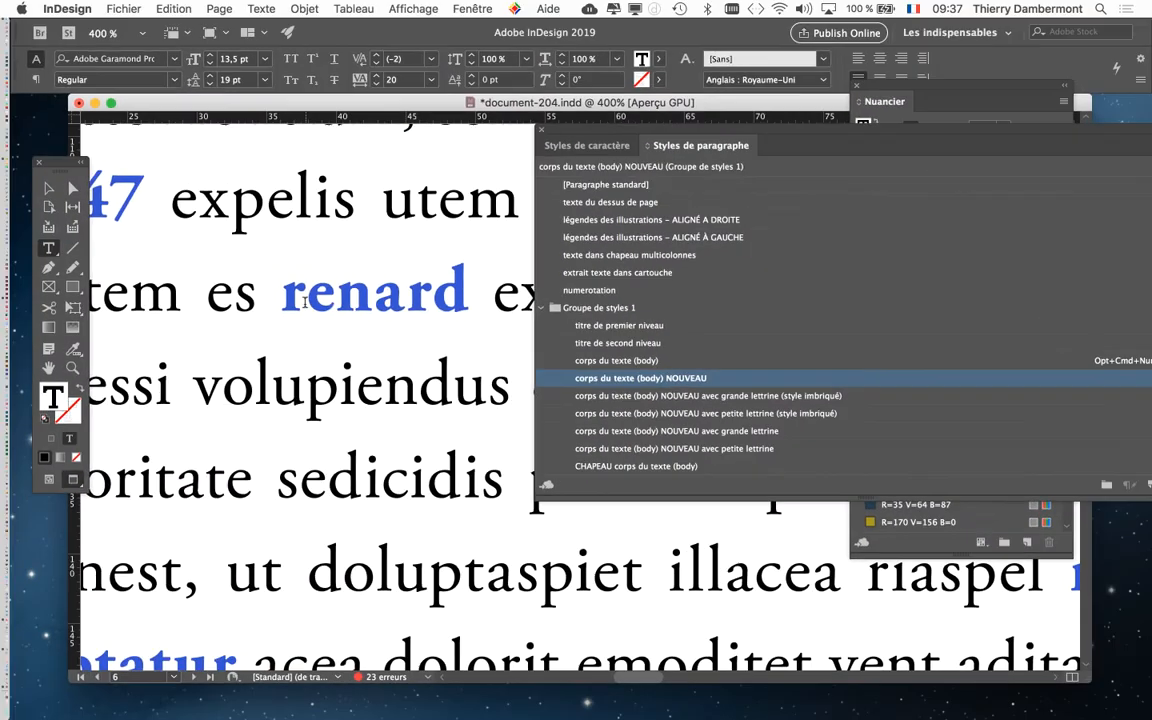
left_click_drag(305, 302, 286, 297)
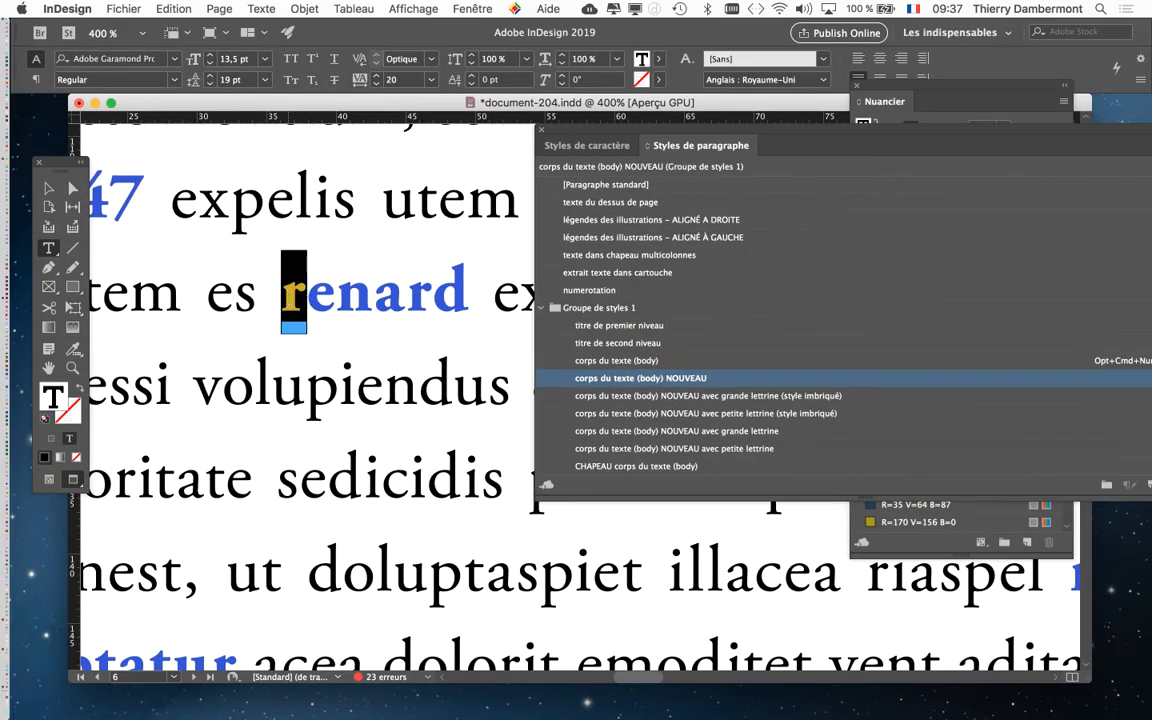
type("R")
Replace the final d of "Renard" with a t in the first body paragraph on page 6
left_click_drag(479, 301, 446, 300)
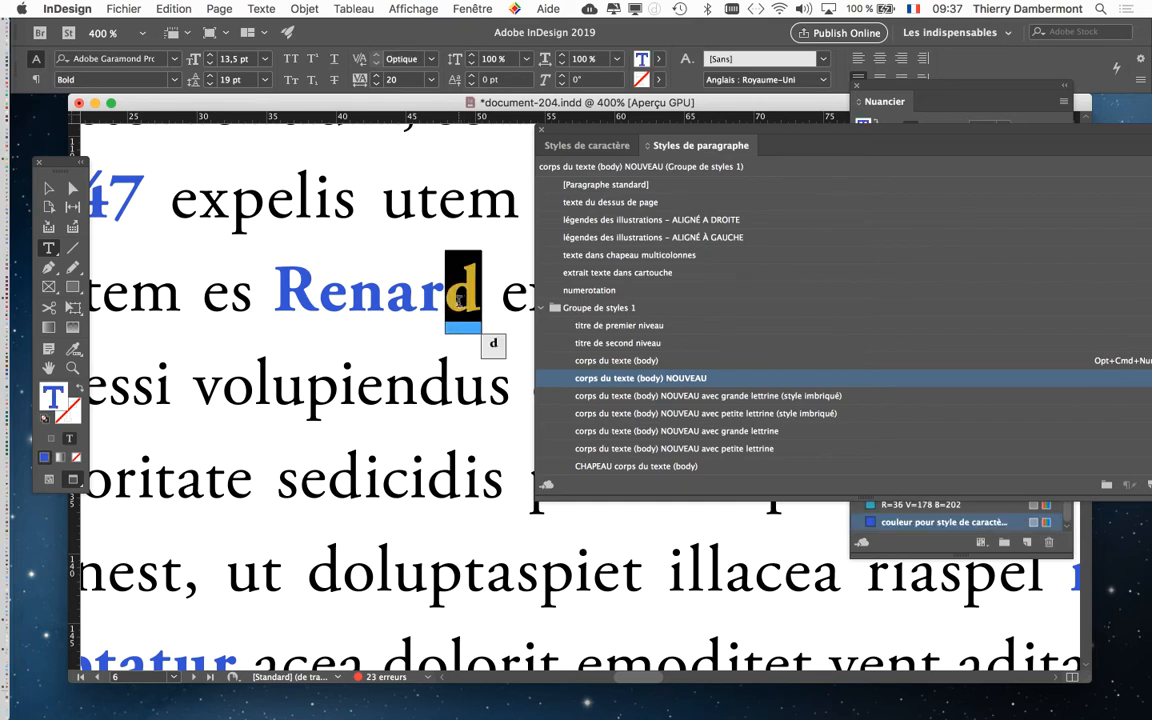
type("t")
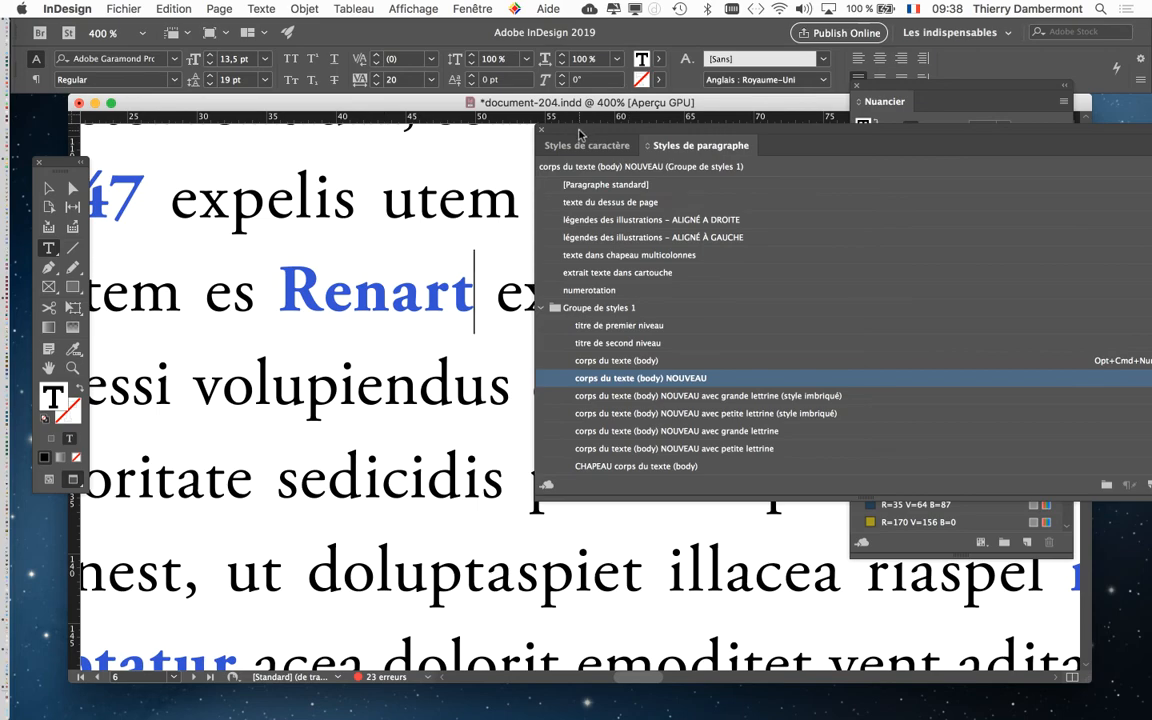
Move the paragraph styles list away from the text and examine the automatically formatted words across both columns of page 6
left_click_drag(584, 131, 685, 358)
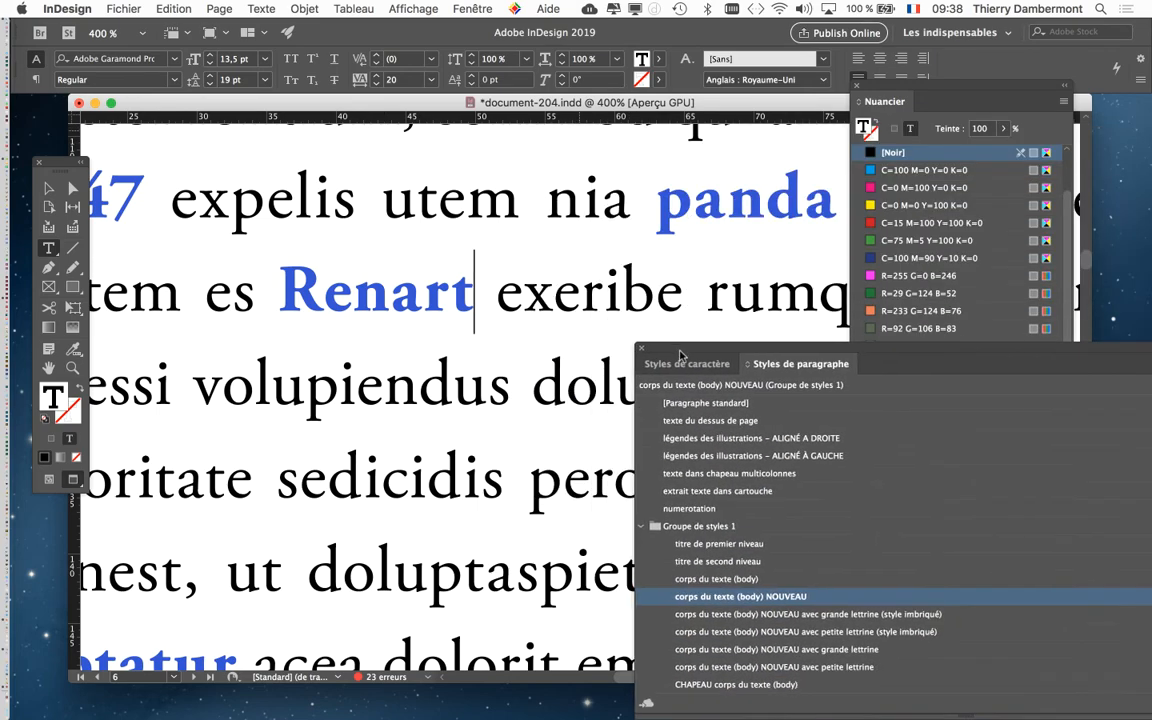
scroll(510, 413, "down", 2)
scroll(510, 413, "down", 1)
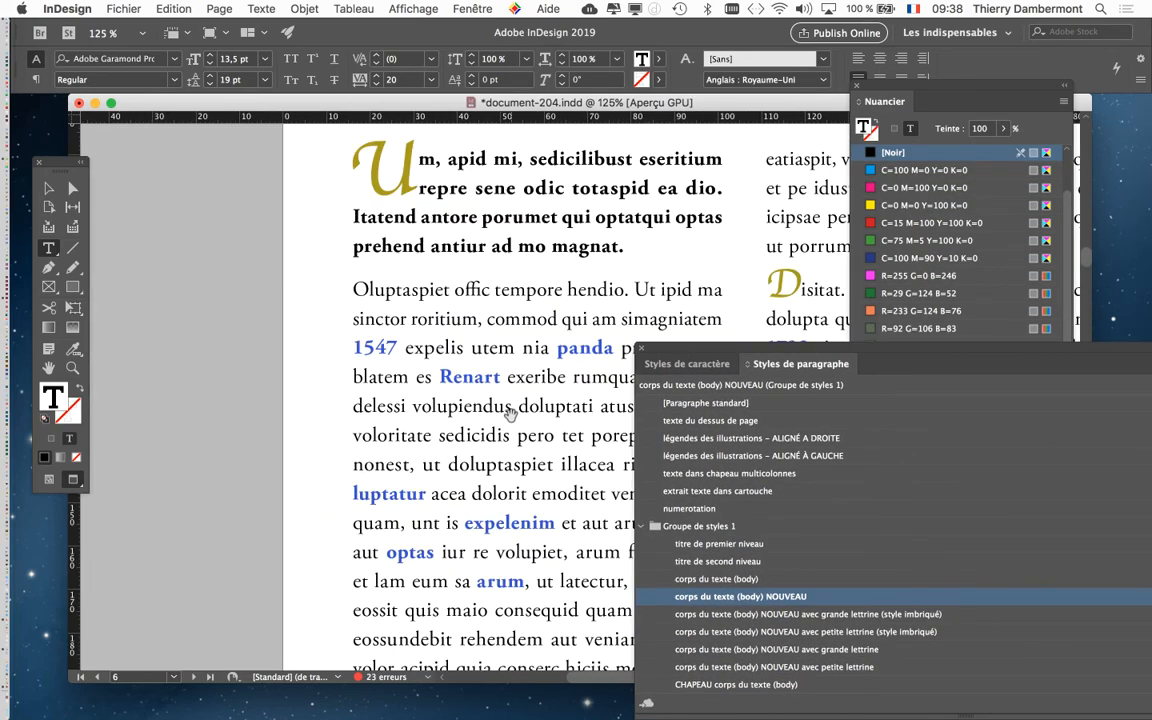
scroll(380, 403, "down", 1)
scroll(410, 410, "down", 1)
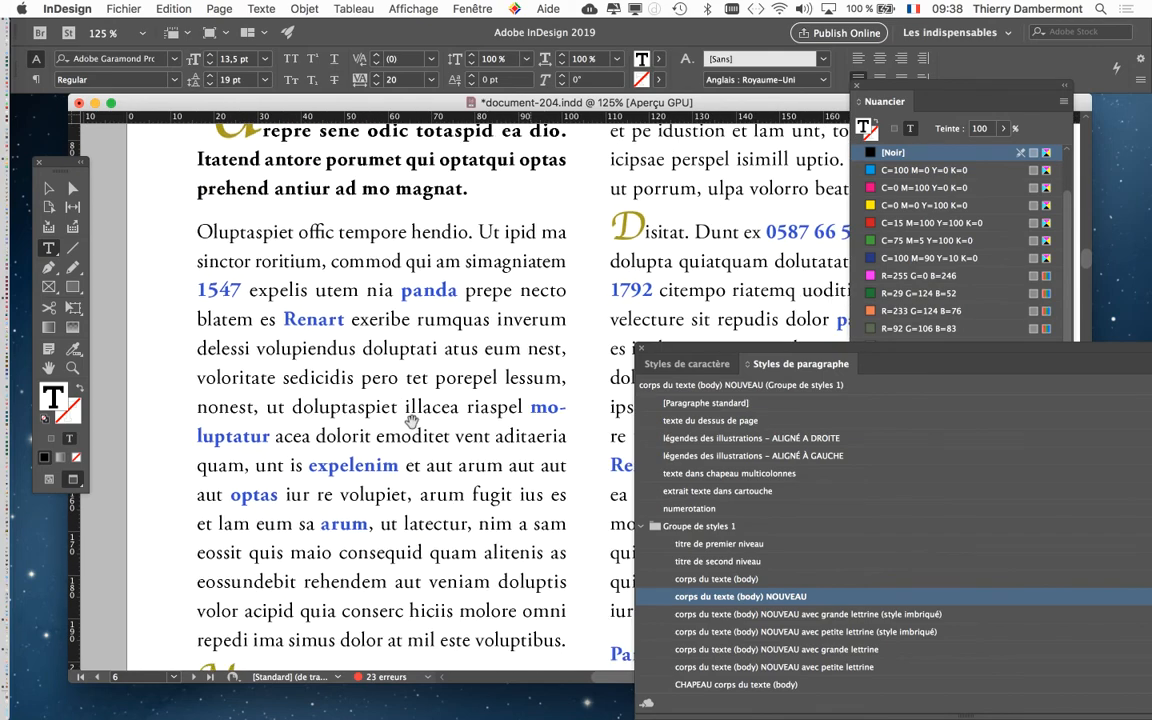
scroll(410, 413, "down", 1)
scroll(410, 413, "down", 1)
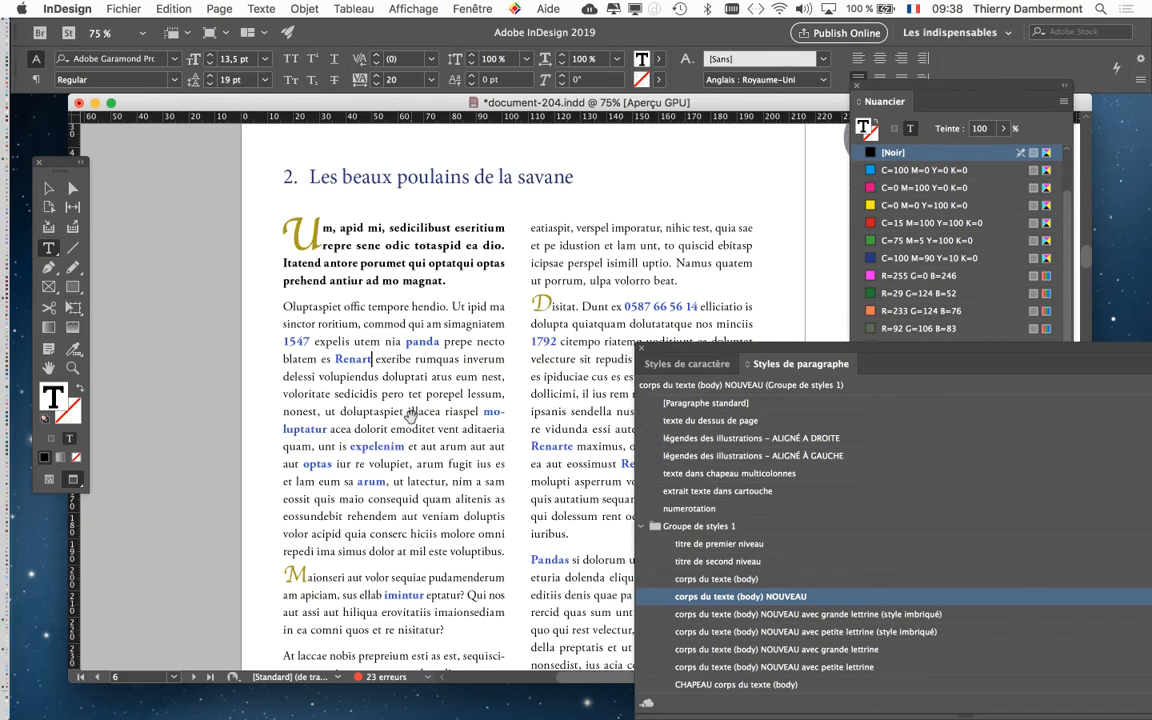
scroll(410, 413, "up", 1)
scroll(410, 413, "up", 1)
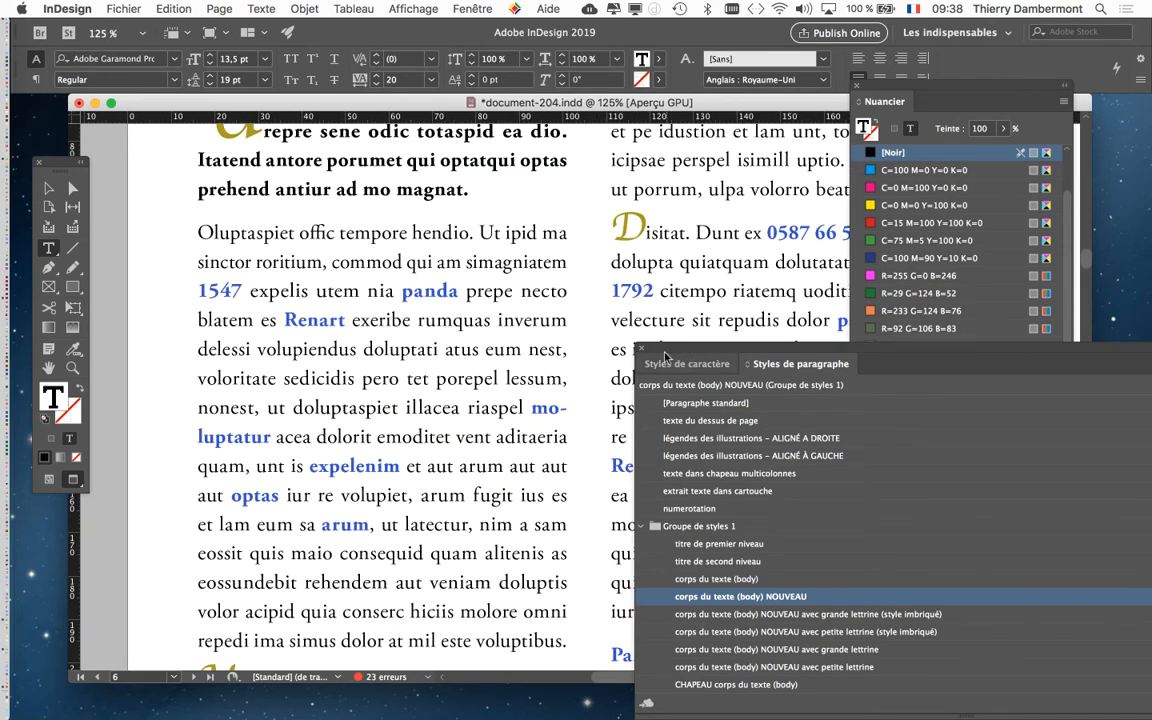
left_click_drag(628, 350, 717, 470)
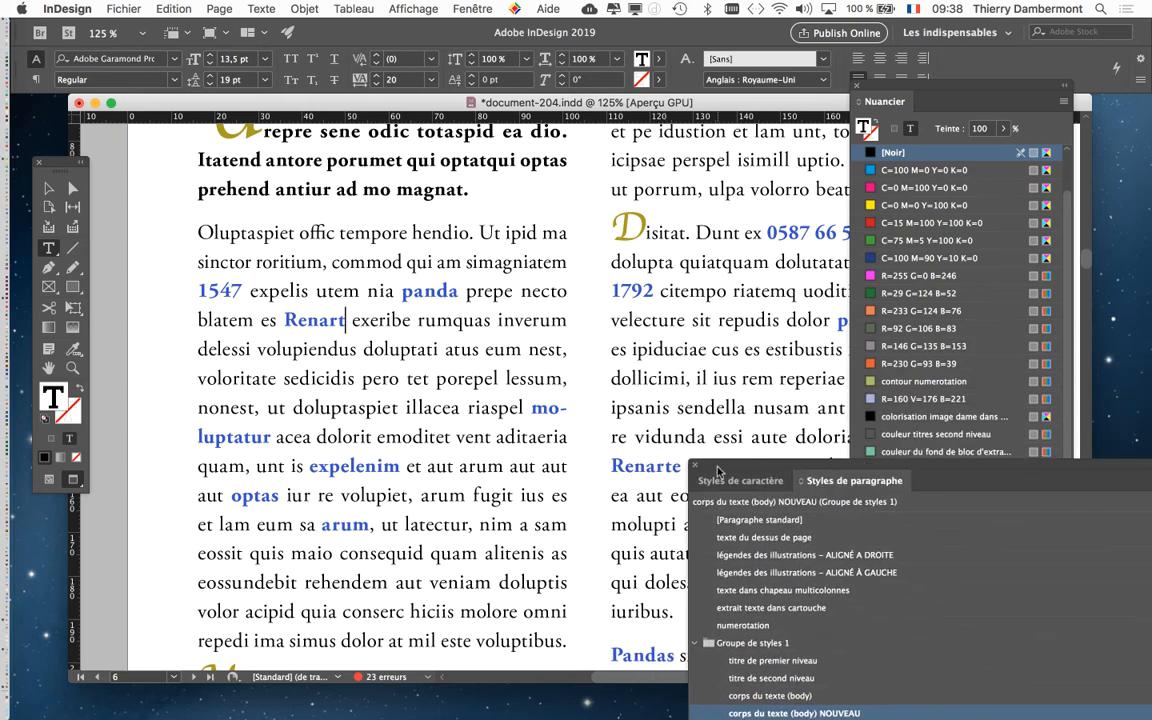
Save the document under the new name document-205.indd
left_click(124, 9)
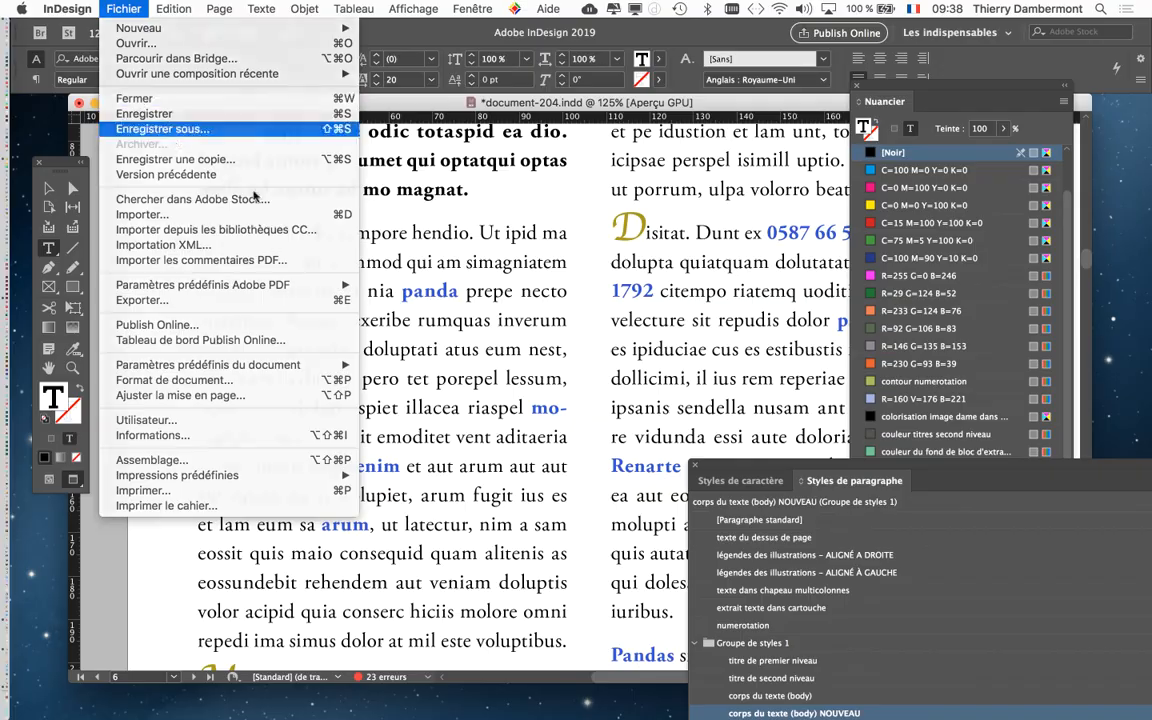
left_click(162, 129)
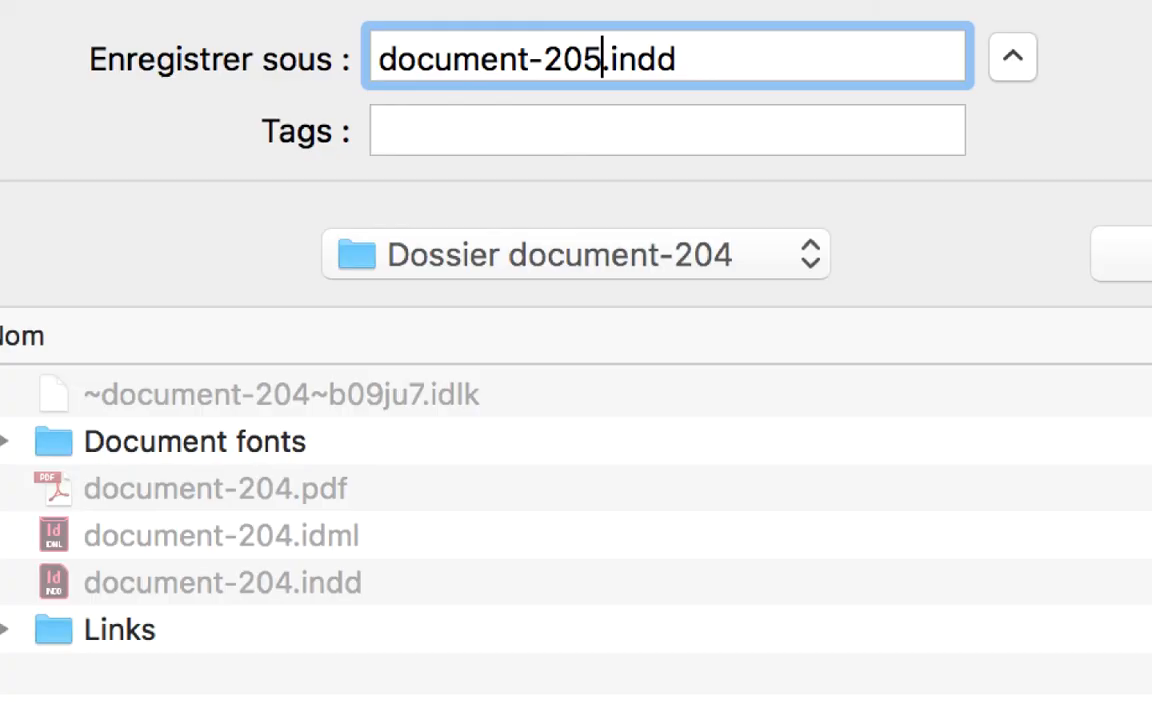